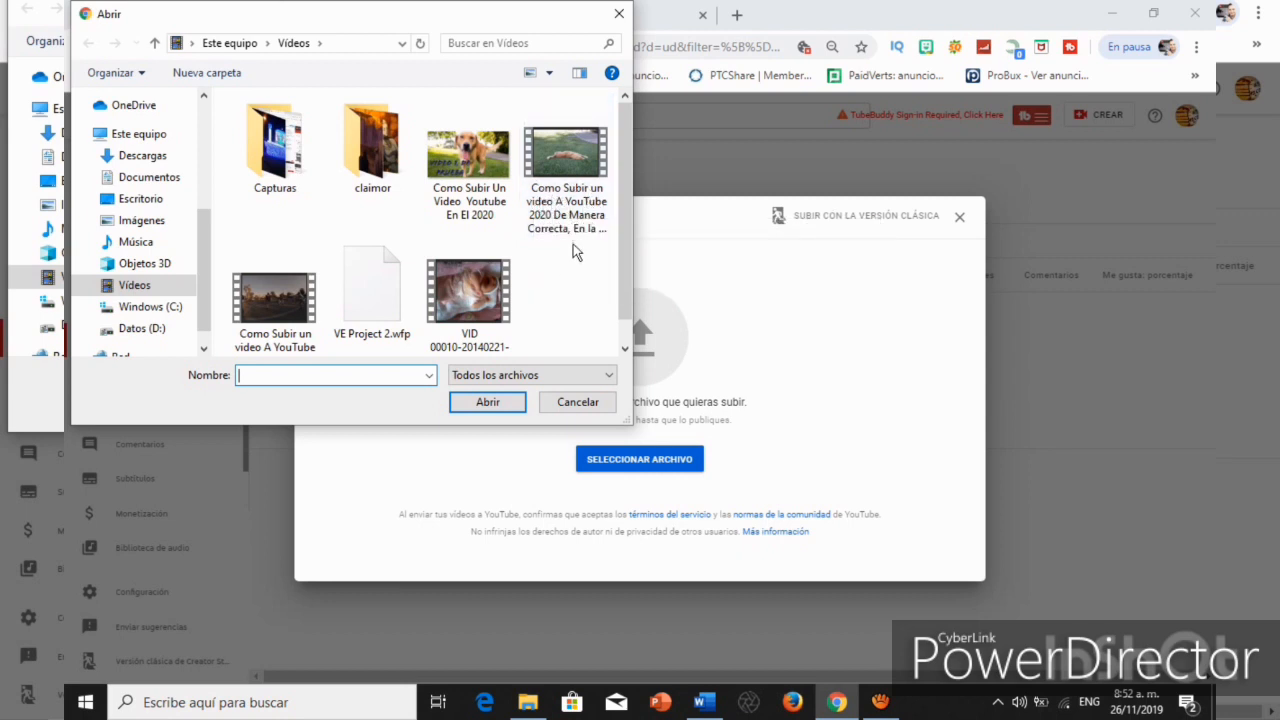
Upload the video file "Como Subir un video A YouTube 2020 De Manera Correcta, En la nueva versión Beta 2" from the Vídeos folder.
left_click(572, 204)
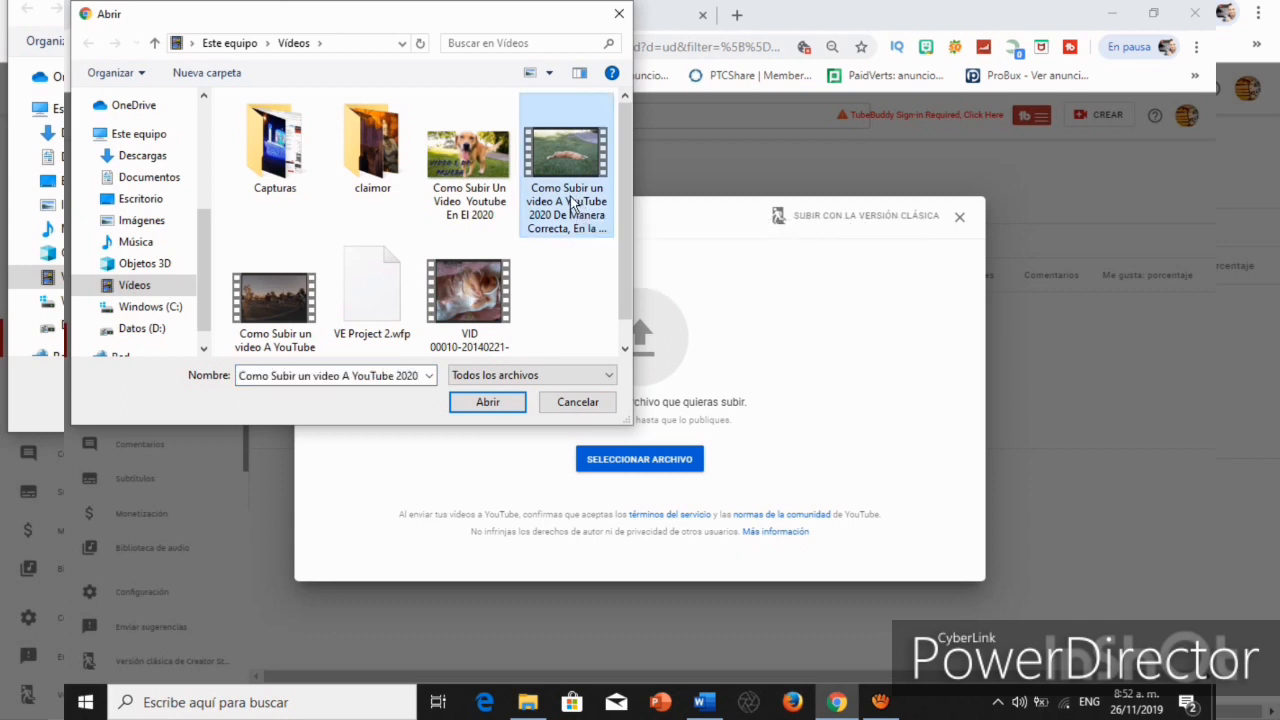
left_click(487, 401)
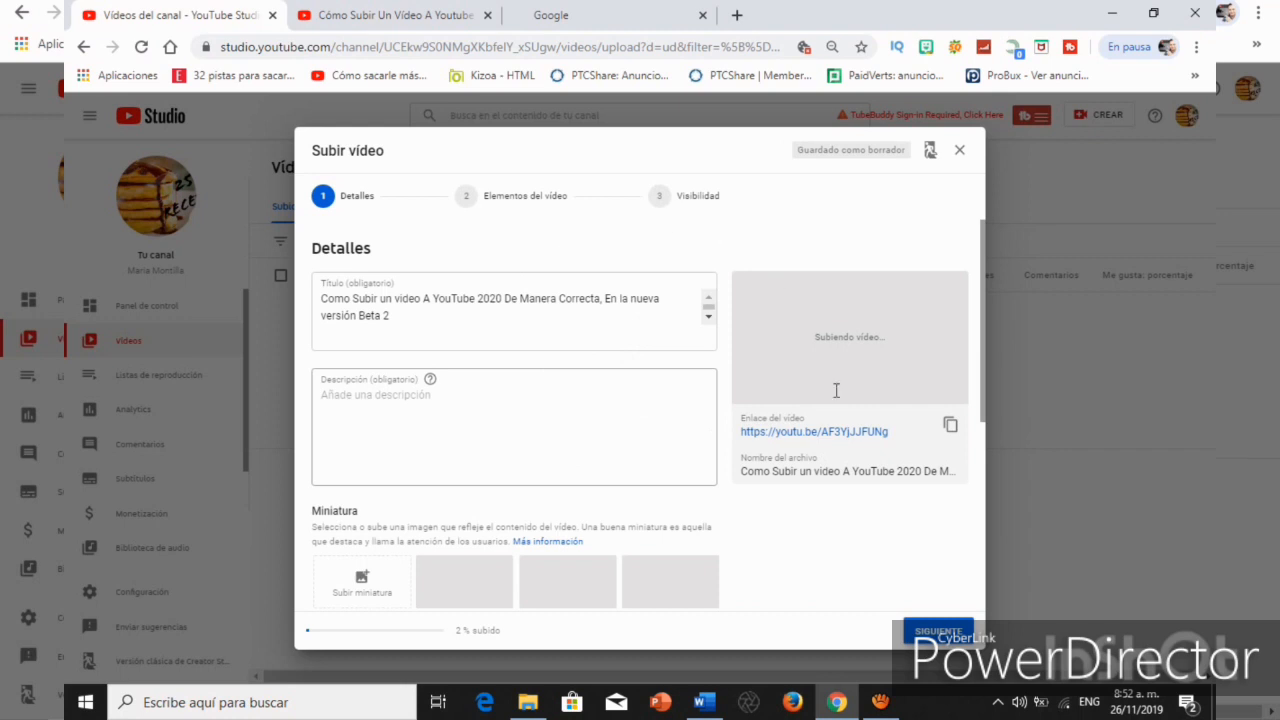
triple_click(574, 286)
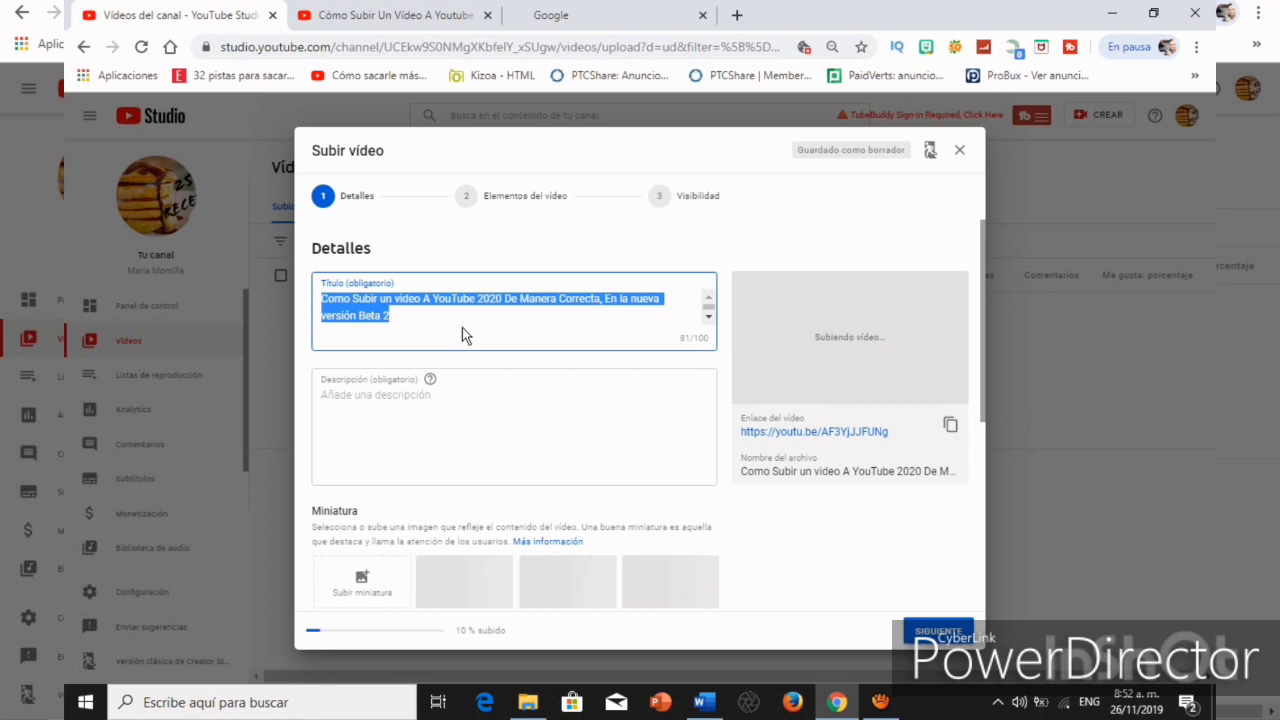
left_click(462, 328)
left_click(594, 248)
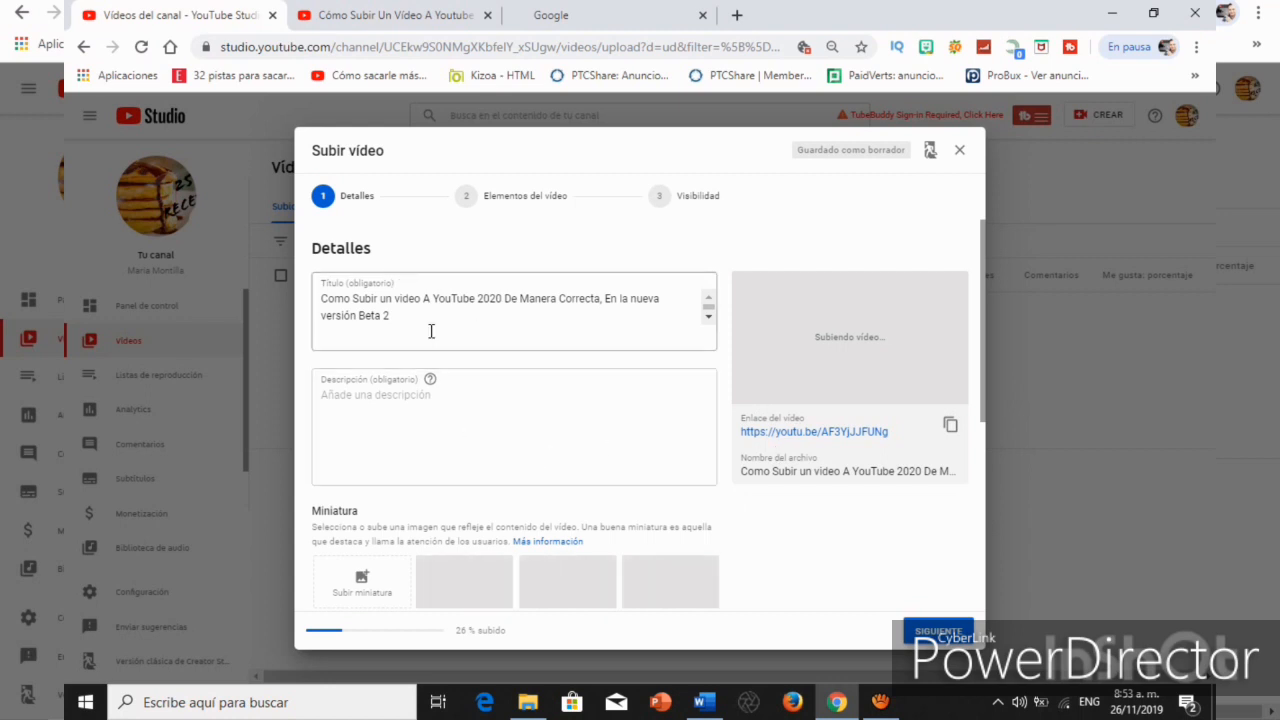
Reuse the video title, without its final 2, as the first line of the description.
left_click(431, 420)
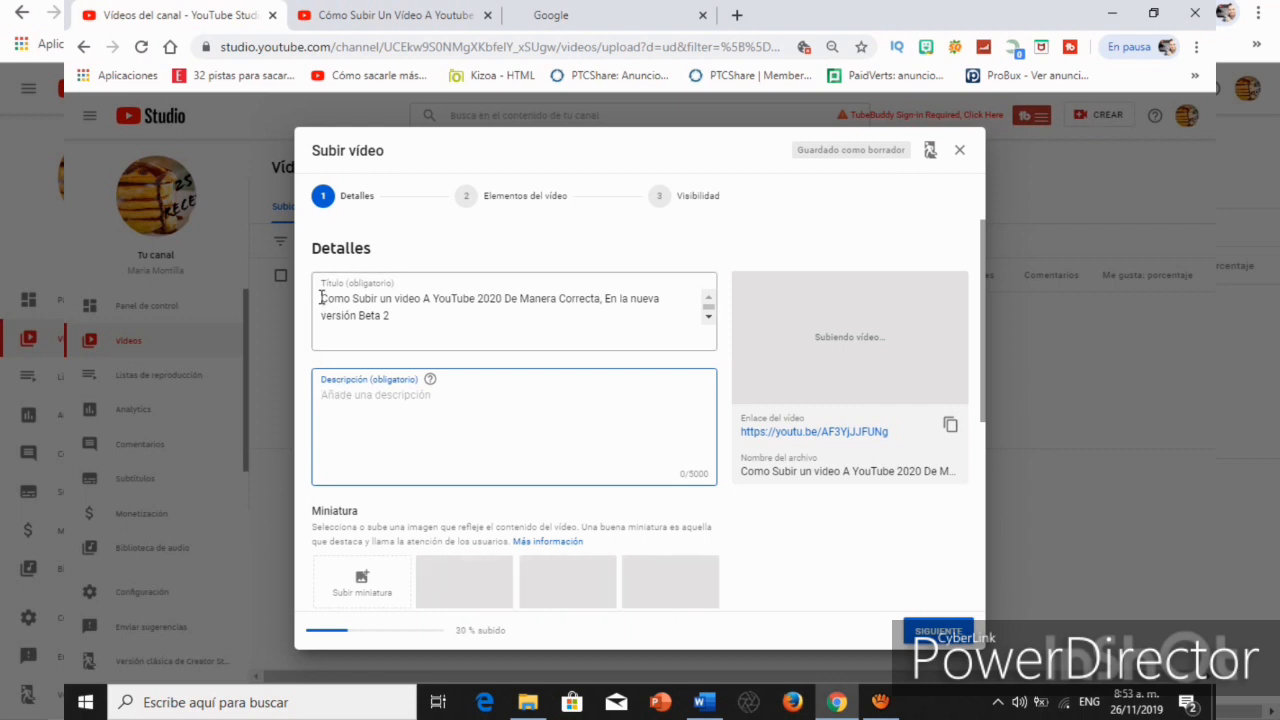
left_click_drag(322, 299, 405, 313)
key("ctrl+c")
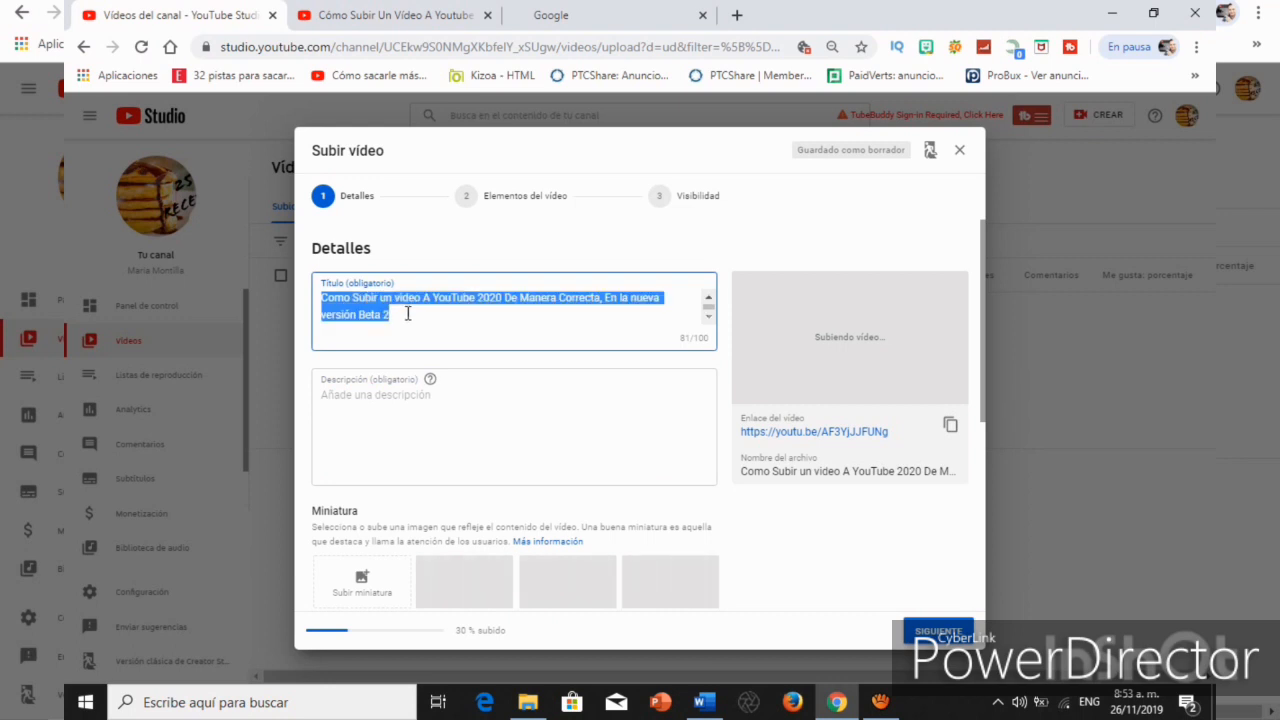
left_click(390, 401)
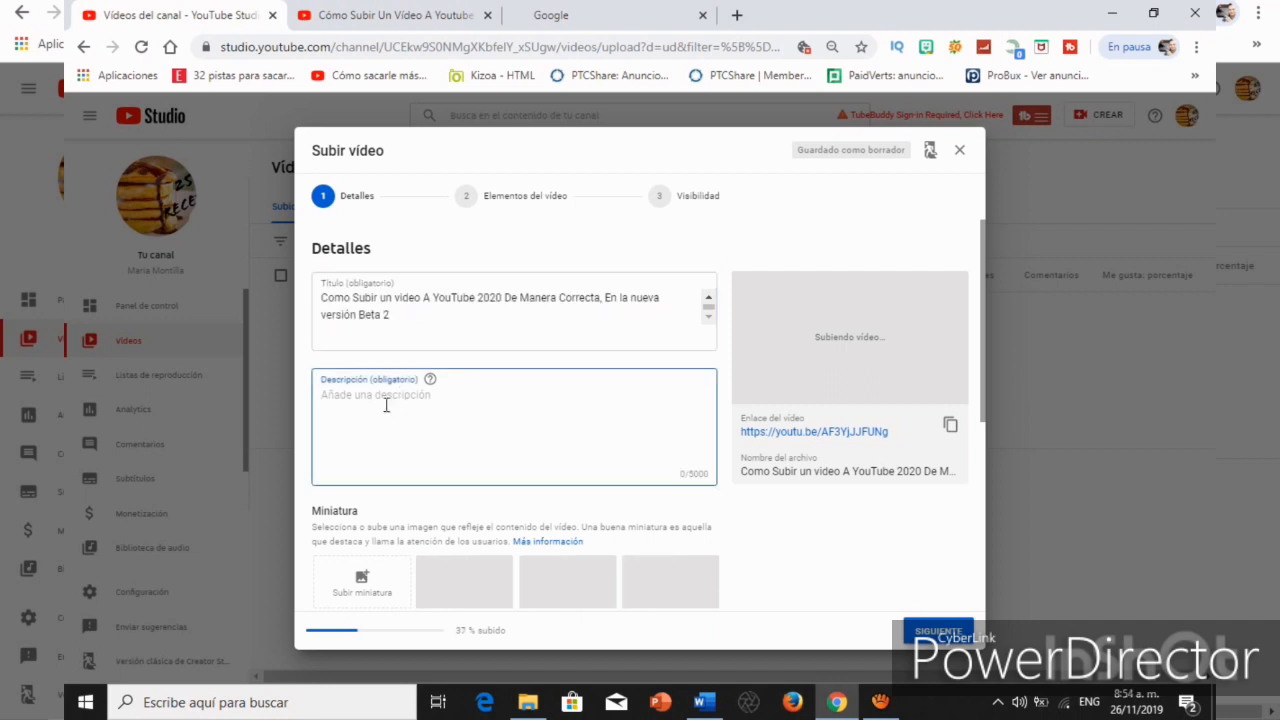
key("ctrl+v")
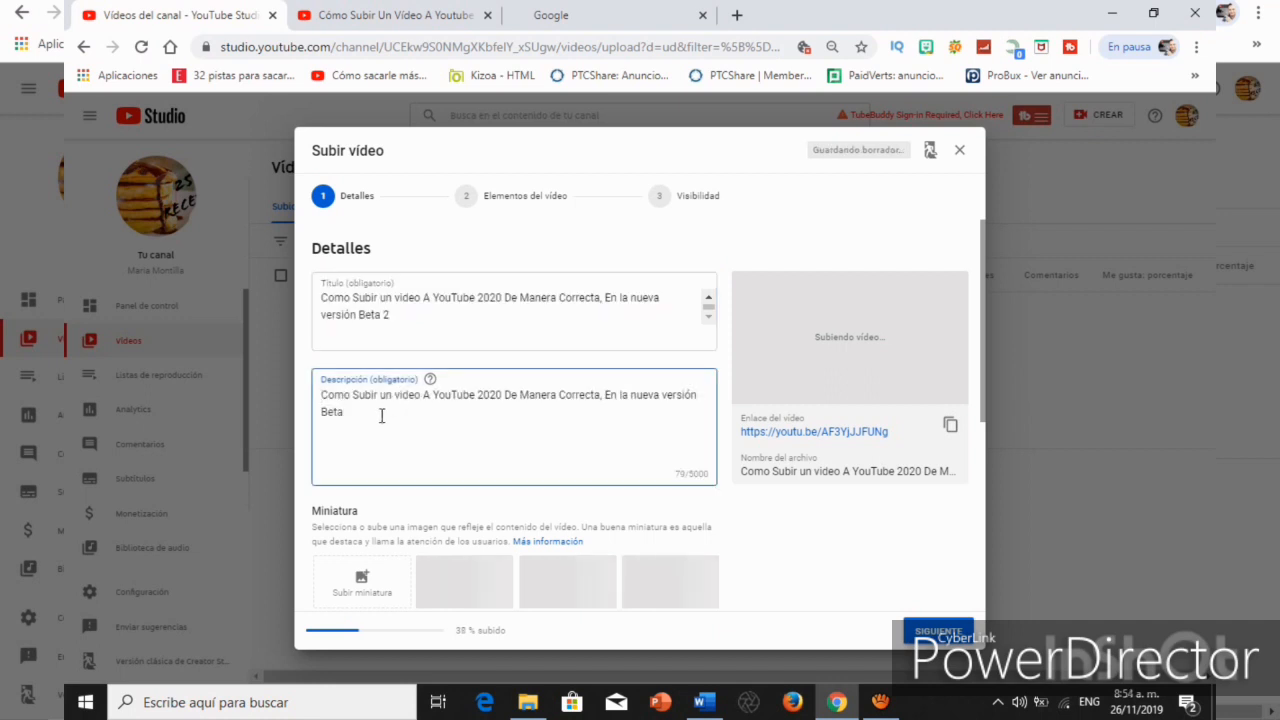
Add a "Hola amigos" introduction, a subscribe reminder after a blank line, and ENLACES for Instagram, Twitter, Facebook and Otro canal de colaboración to the description.
key("Return")
type("hola")
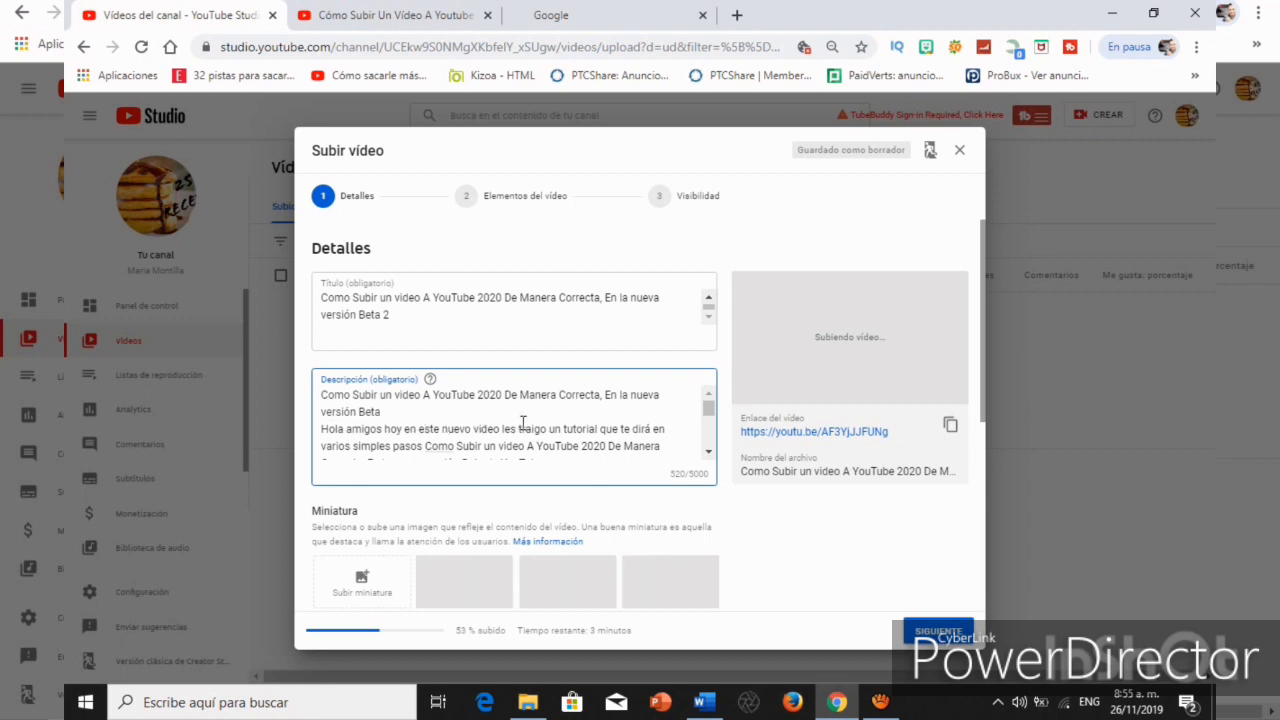
scroll(514, 420, "down", 3)
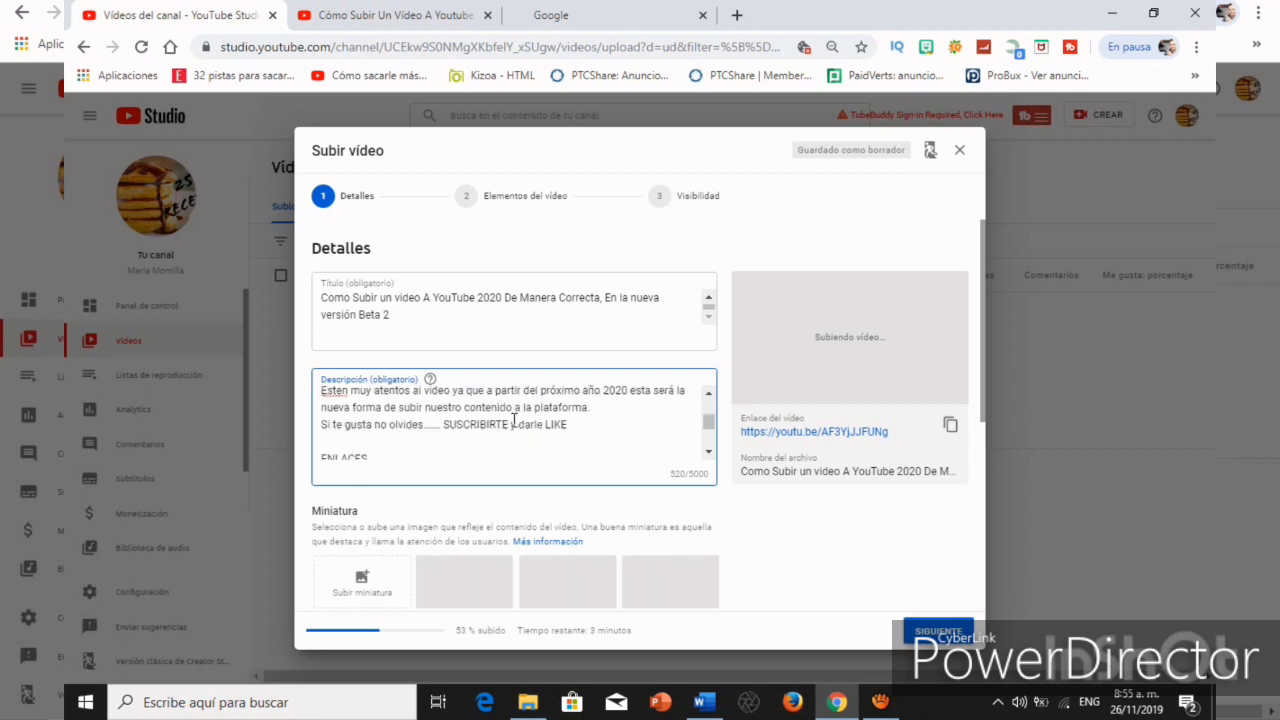
scroll(514, 420, "up", 4)
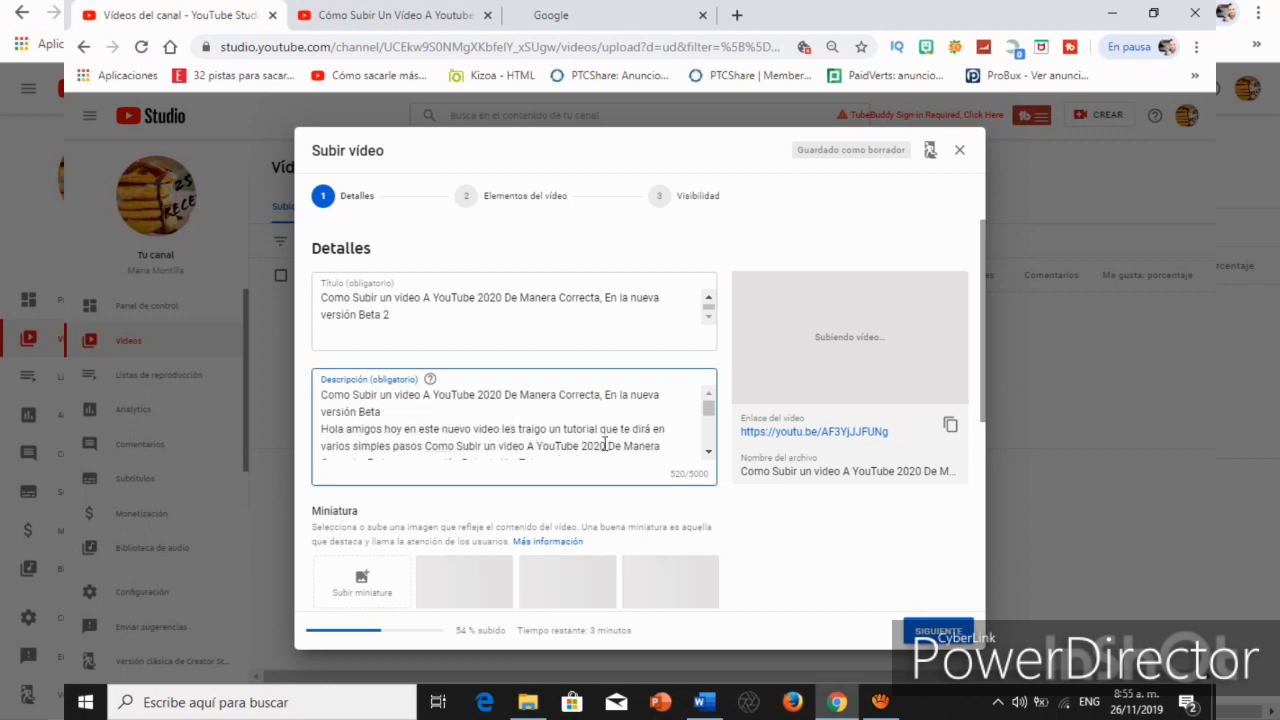
scroll(636, 434, "down", 2)
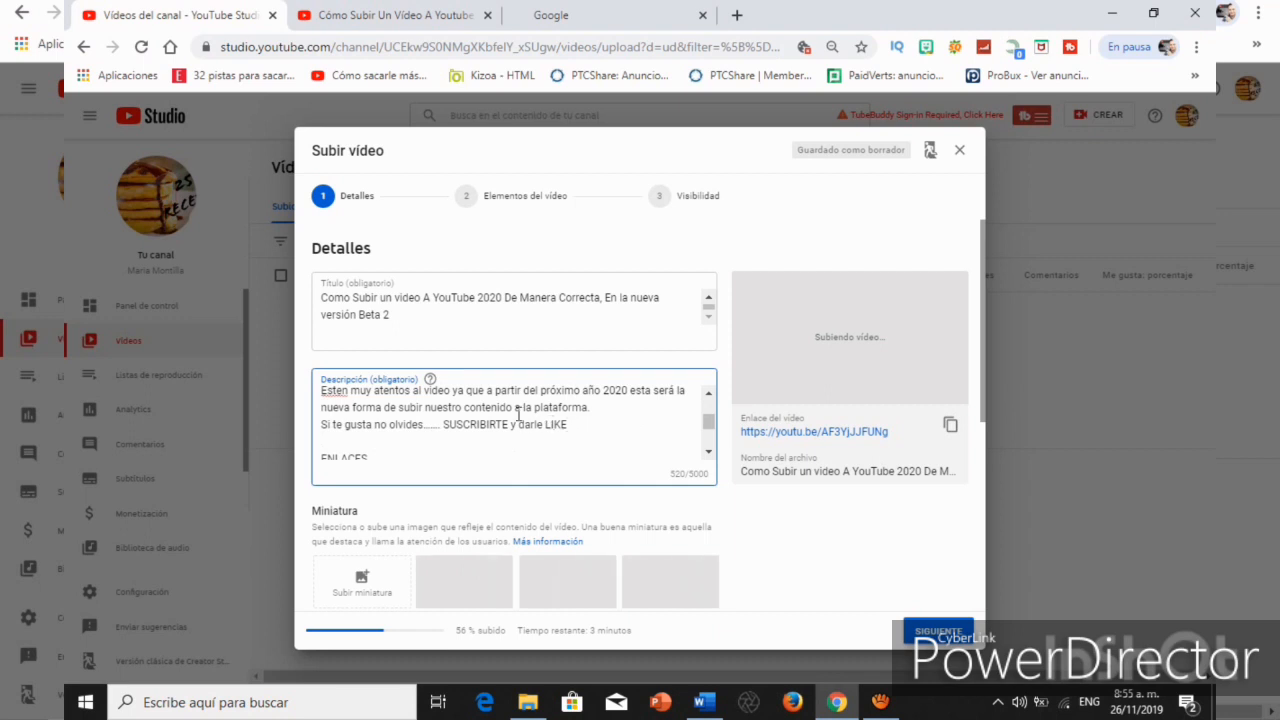
scroll(494, 413, "up", 2)
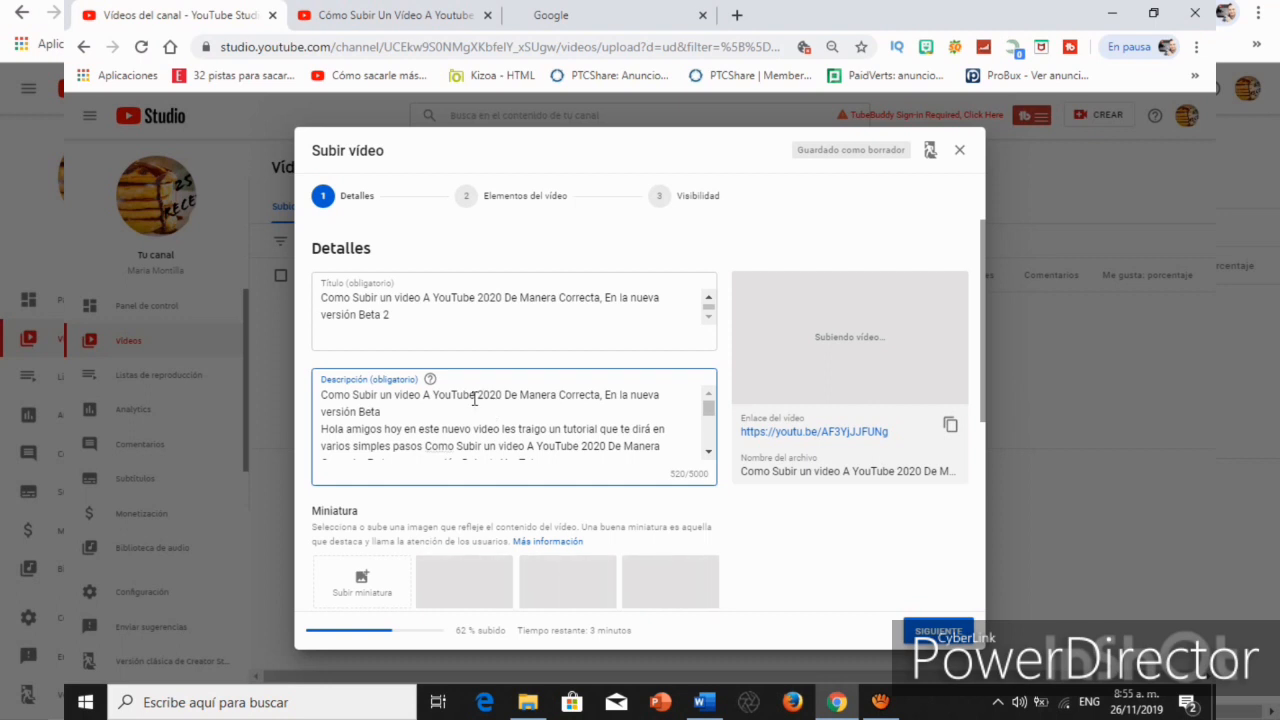
scroll(474, 399, "down", 2)
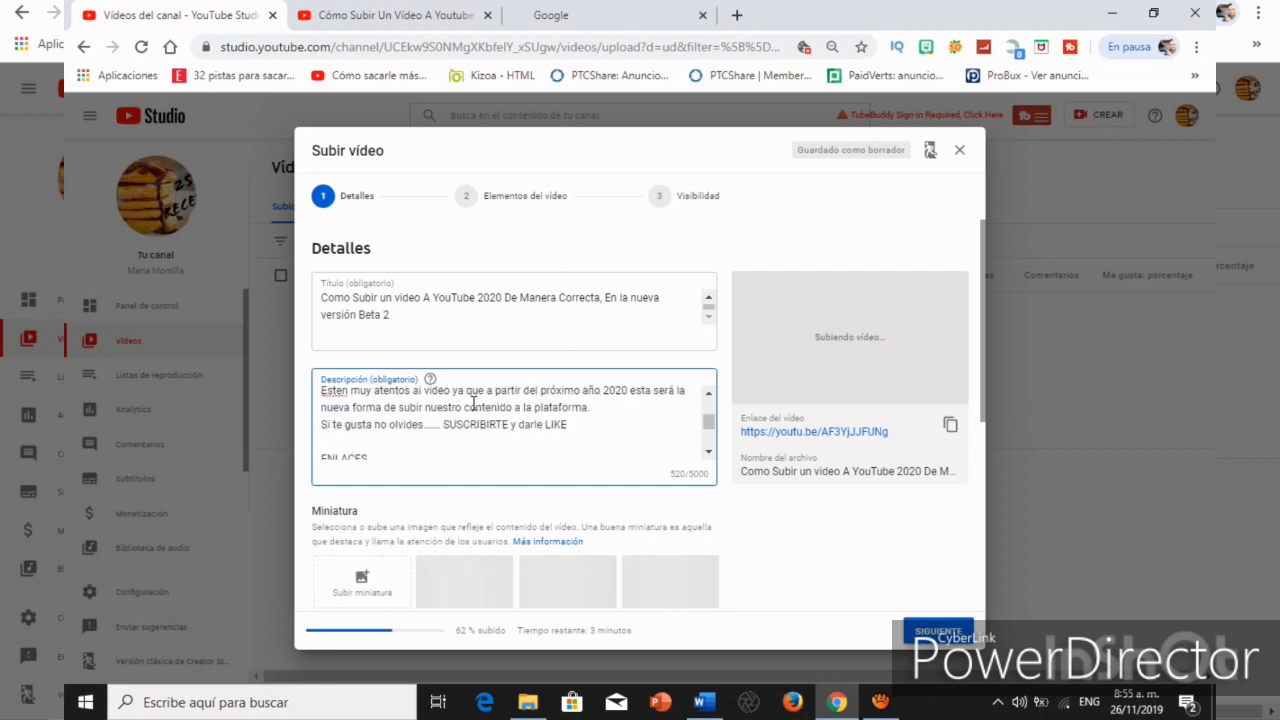
left_click(322, 424)
key("Return")
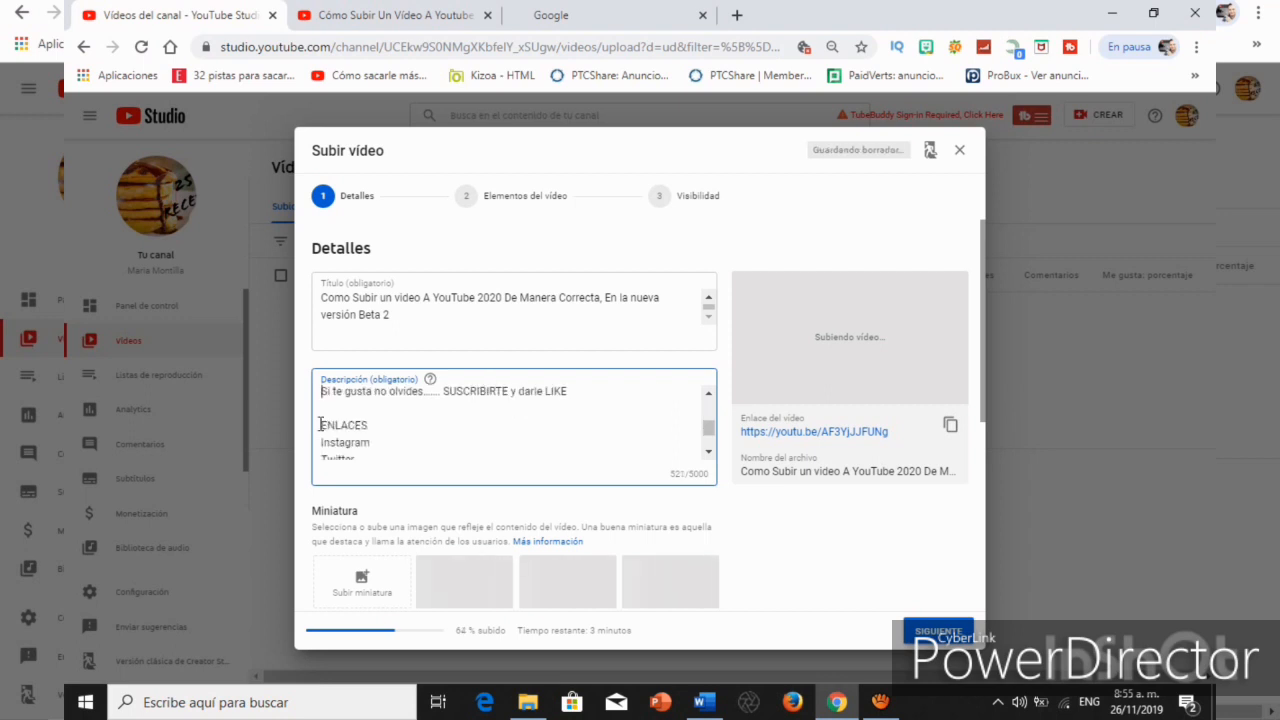
Review the description down to its social links and examine the thumbnail options below it.
scroll(355, 418, "up", 3)
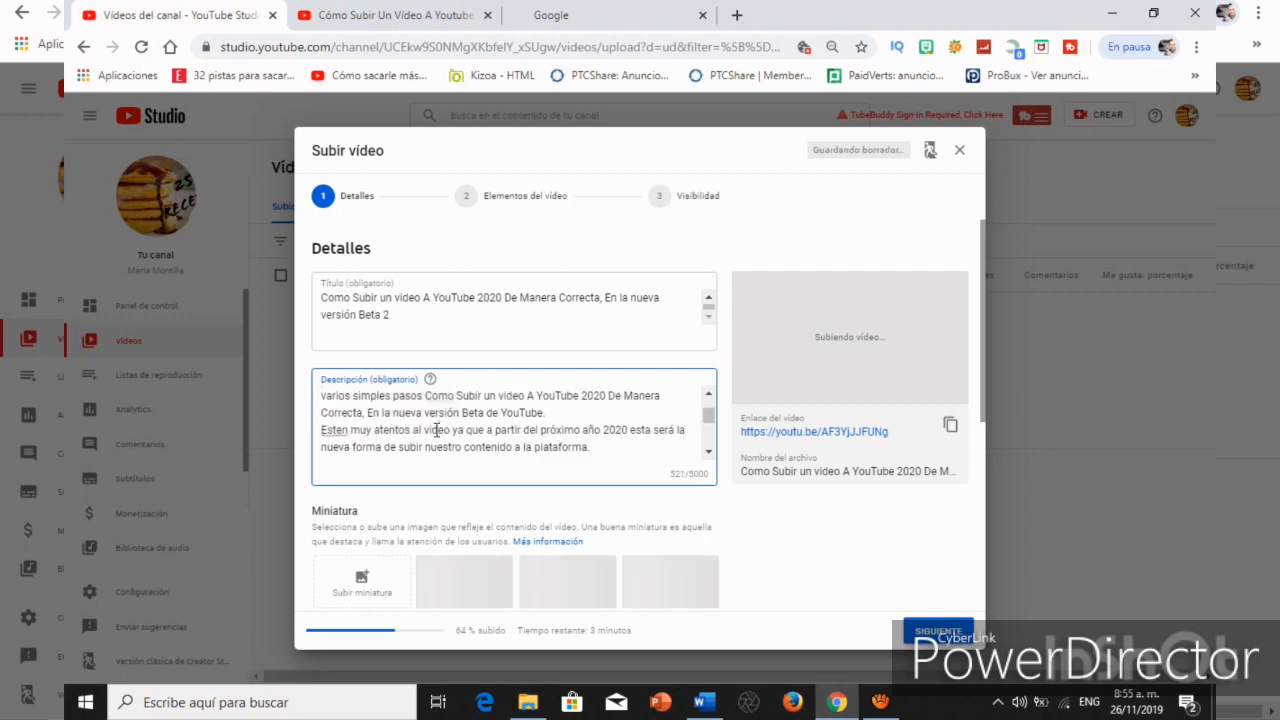
scroll(360, 414, "down", 3)
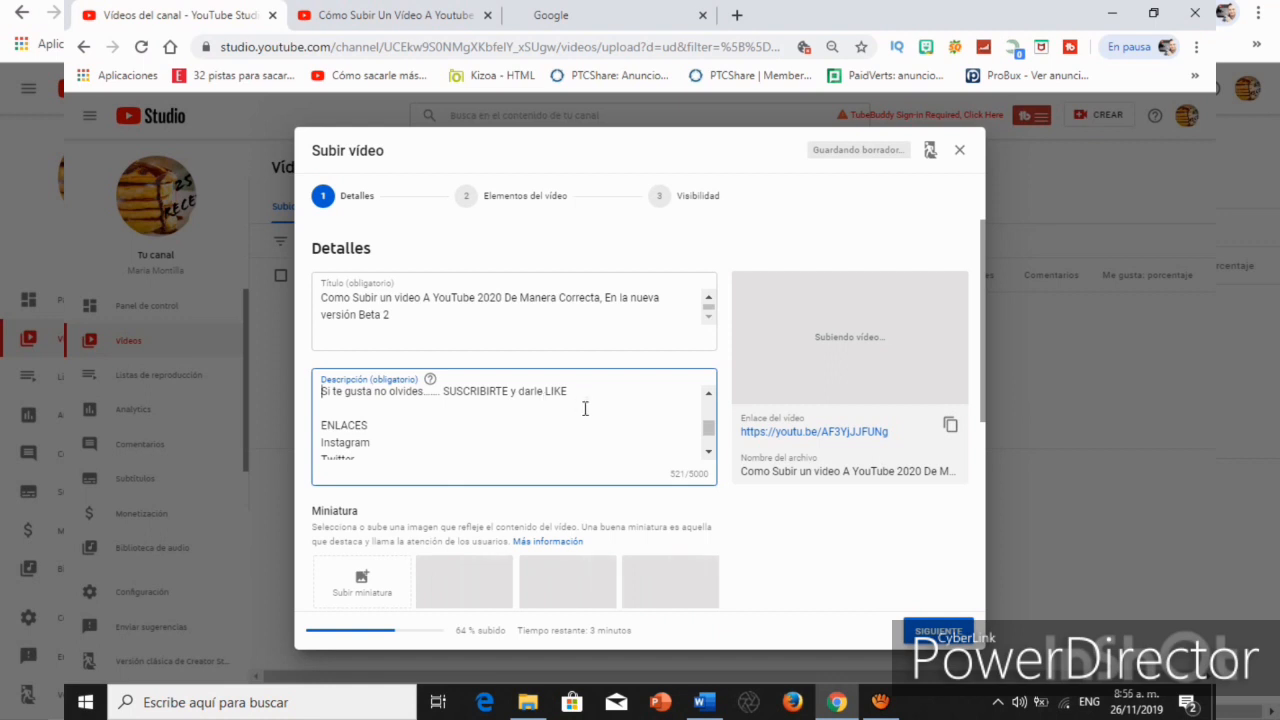
scroll(365, 420, "down", 2)
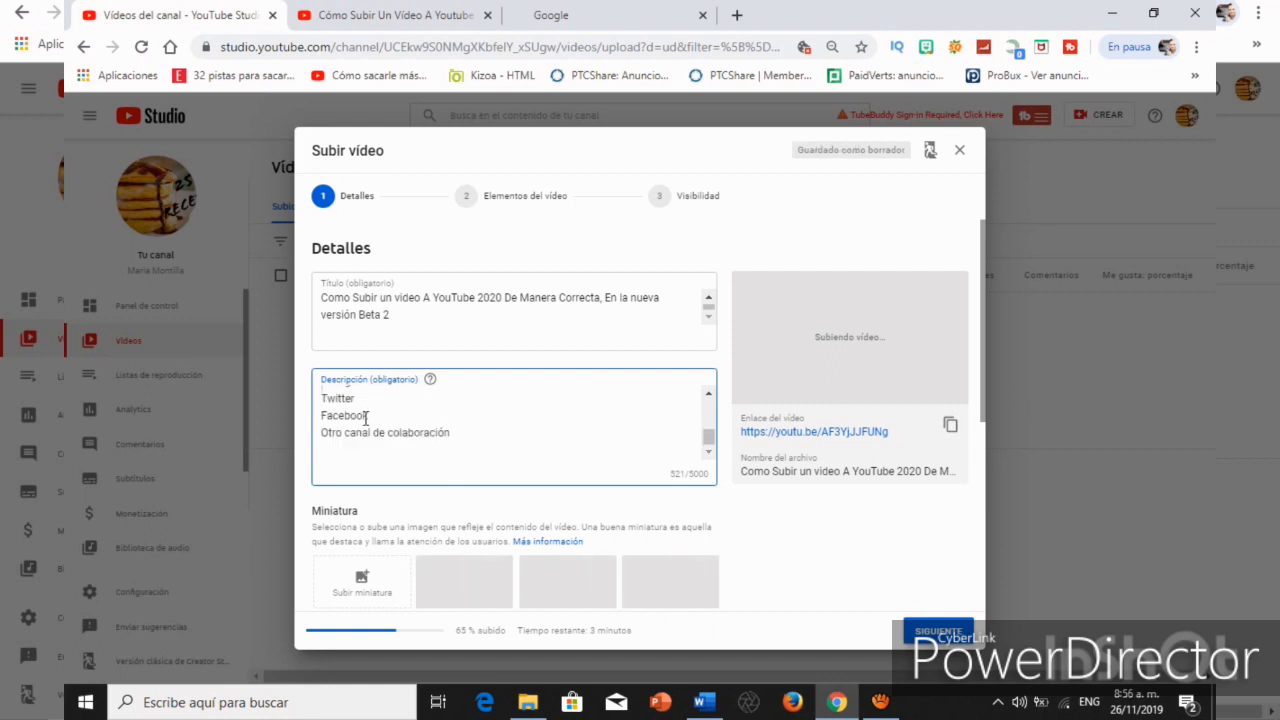
scroll(368, 420, "up", 2)
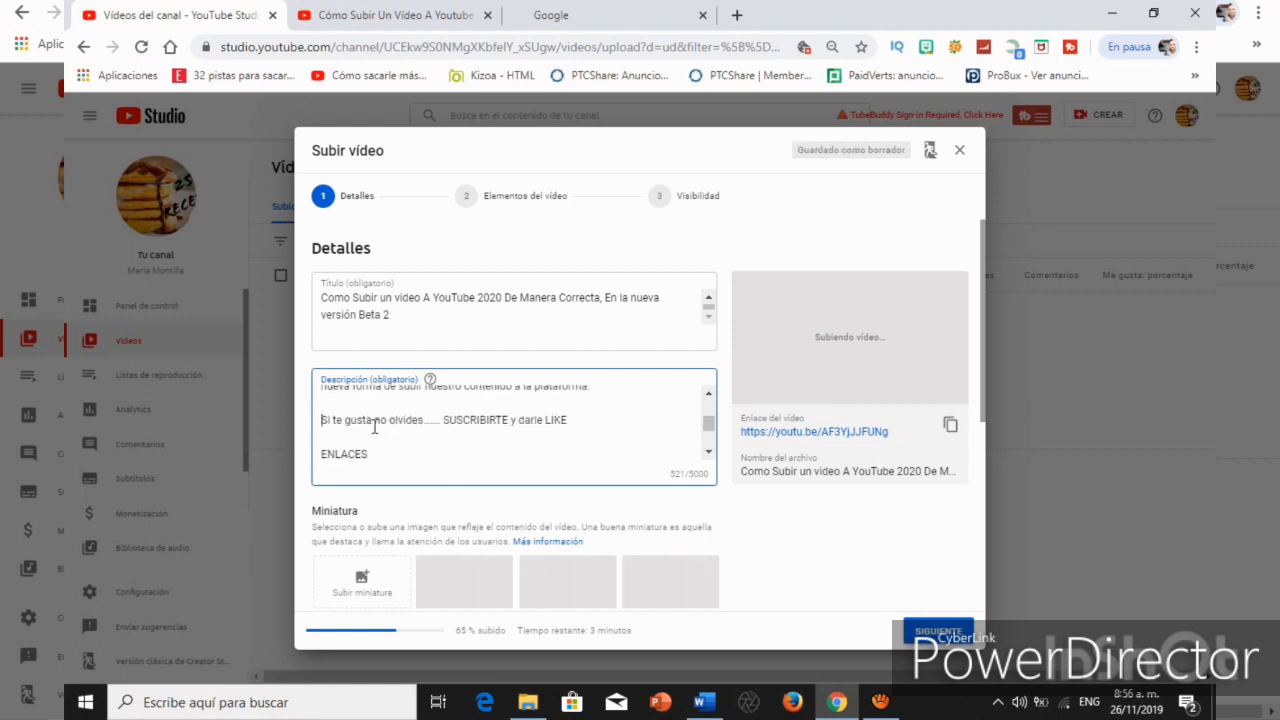
scroll(372, 428, "down", 2)
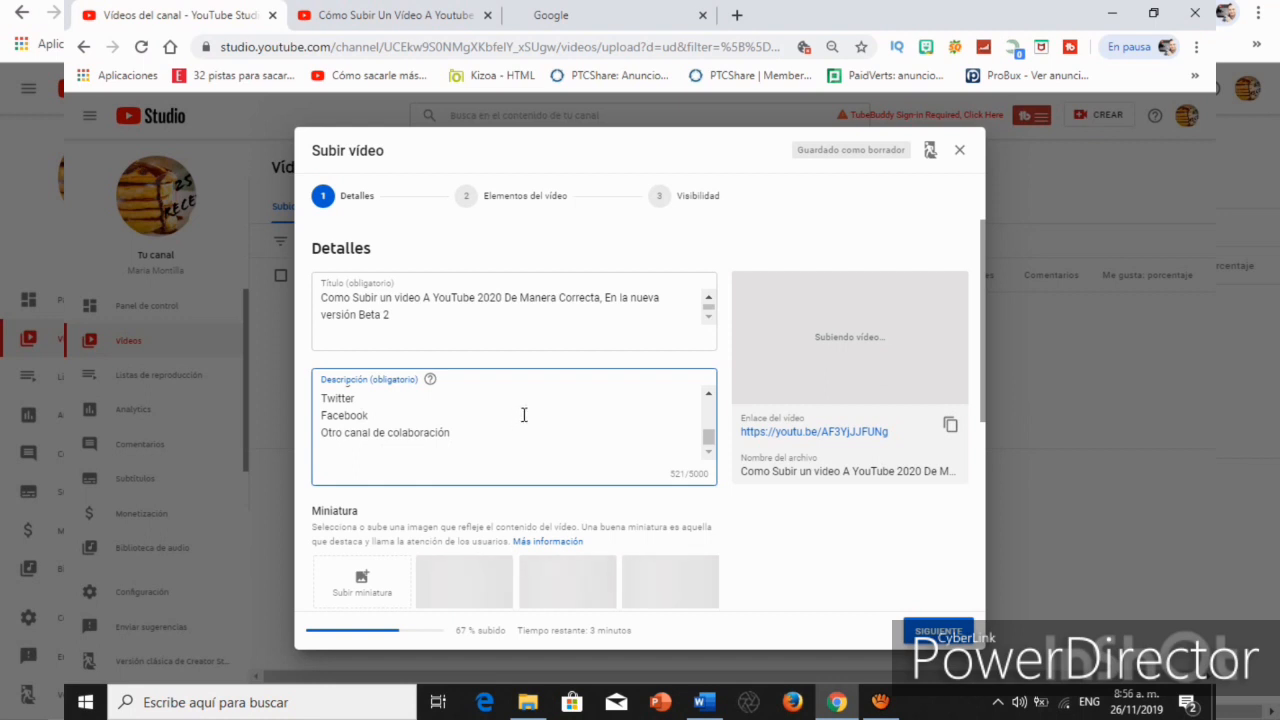
scroll(523, 413, "down", 1)
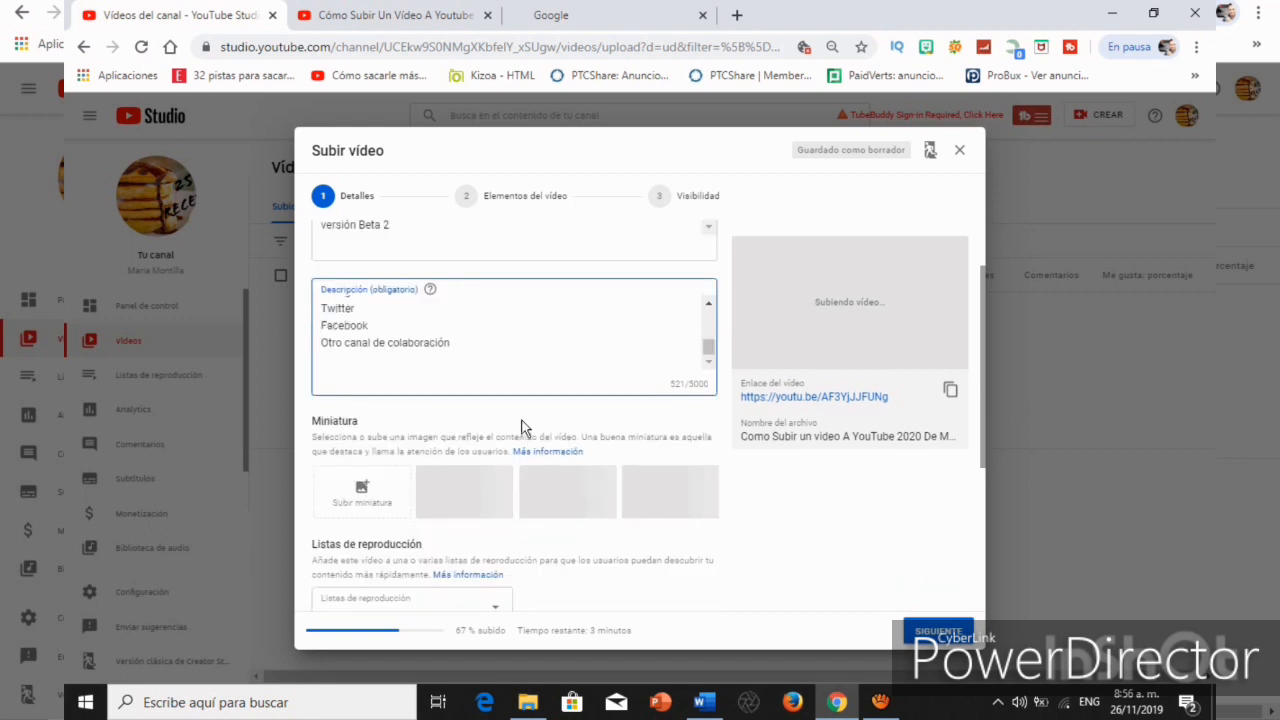
scroll(521, 425, "down", 1)
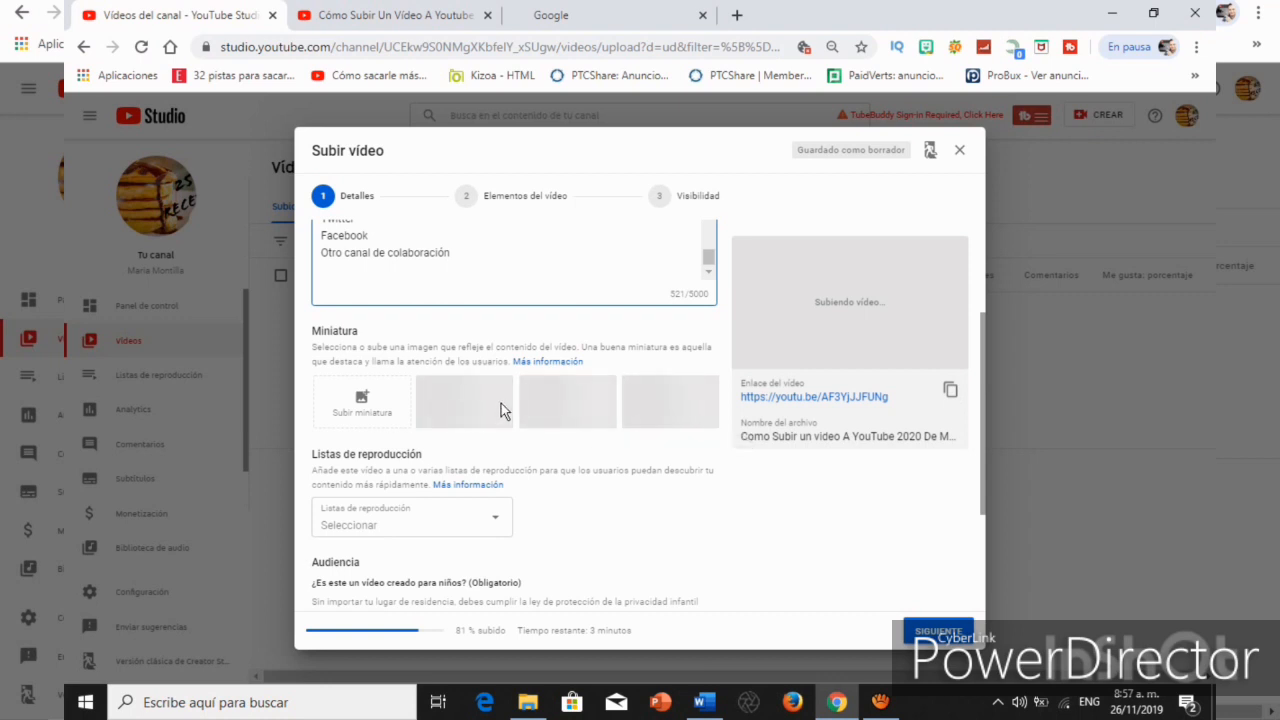
Try to assign the video to the playlists consejos youtube, tutoriales and Los mejores videos.
scroll(526, 452, "down", 1)
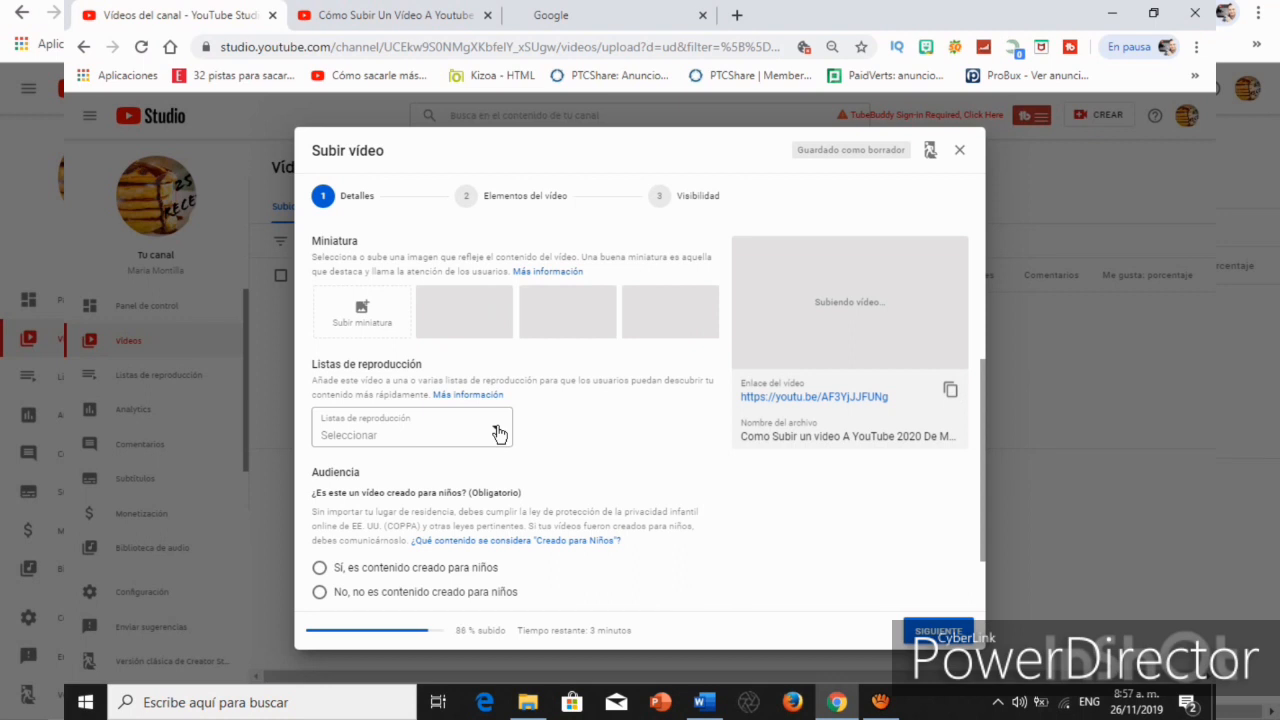
left_click(499, 433)
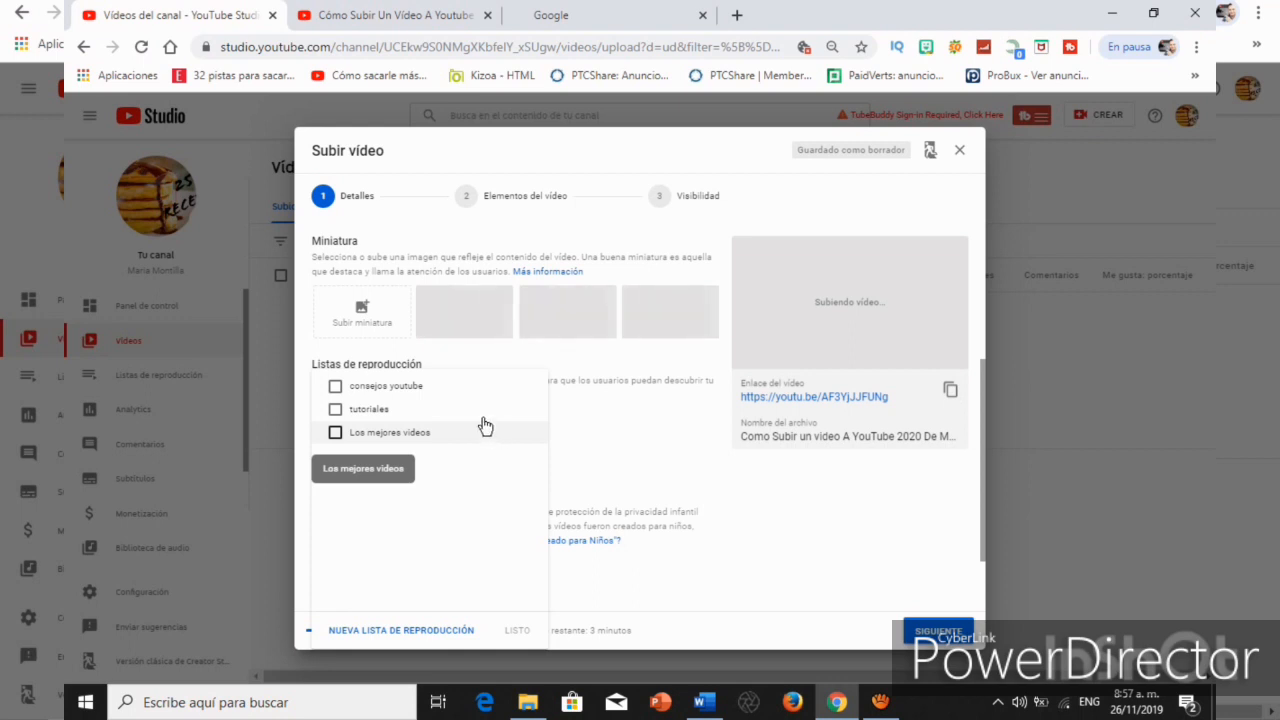
left_click(336, 387)
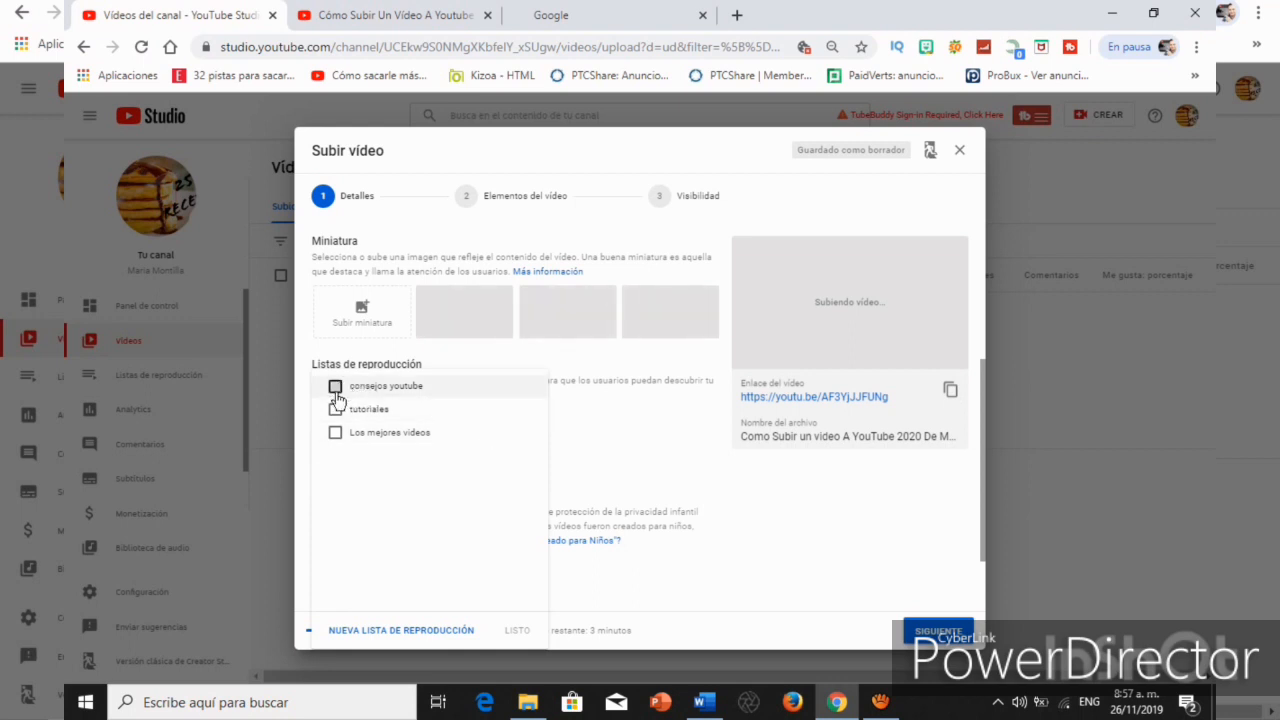
left_click(336, 410)
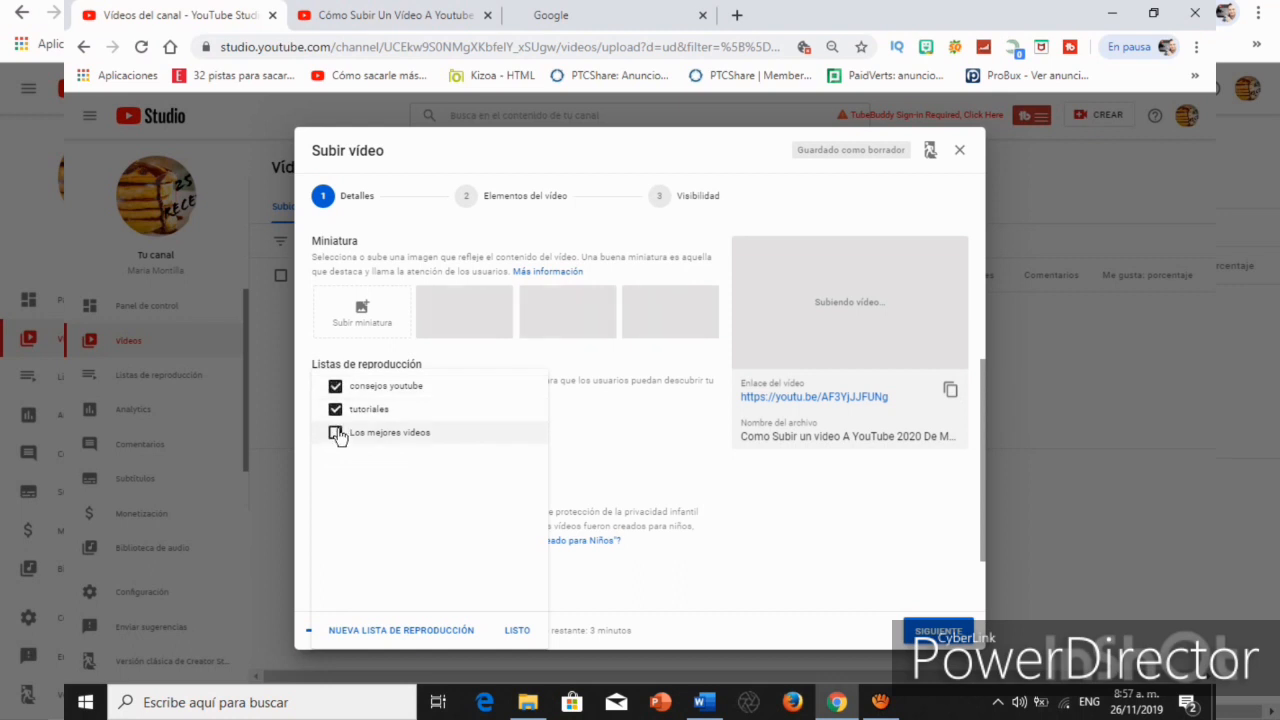
left_click(336, 433)
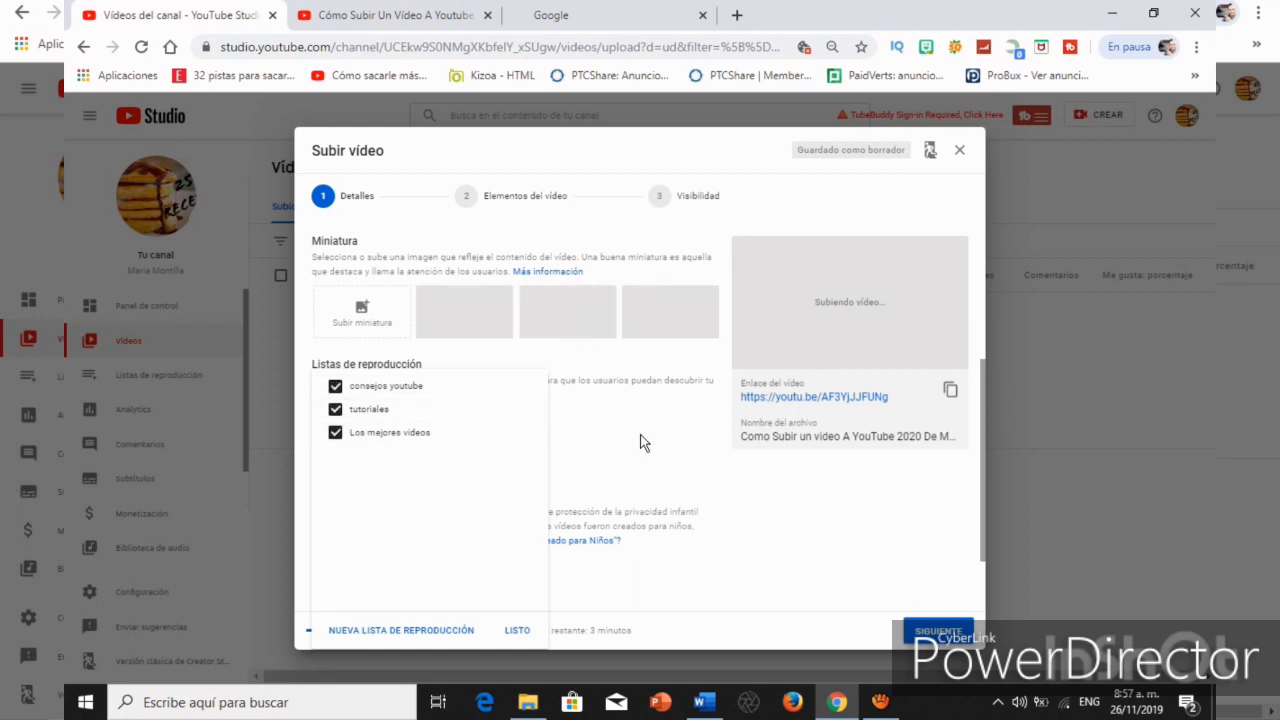
left_click(643, 443)
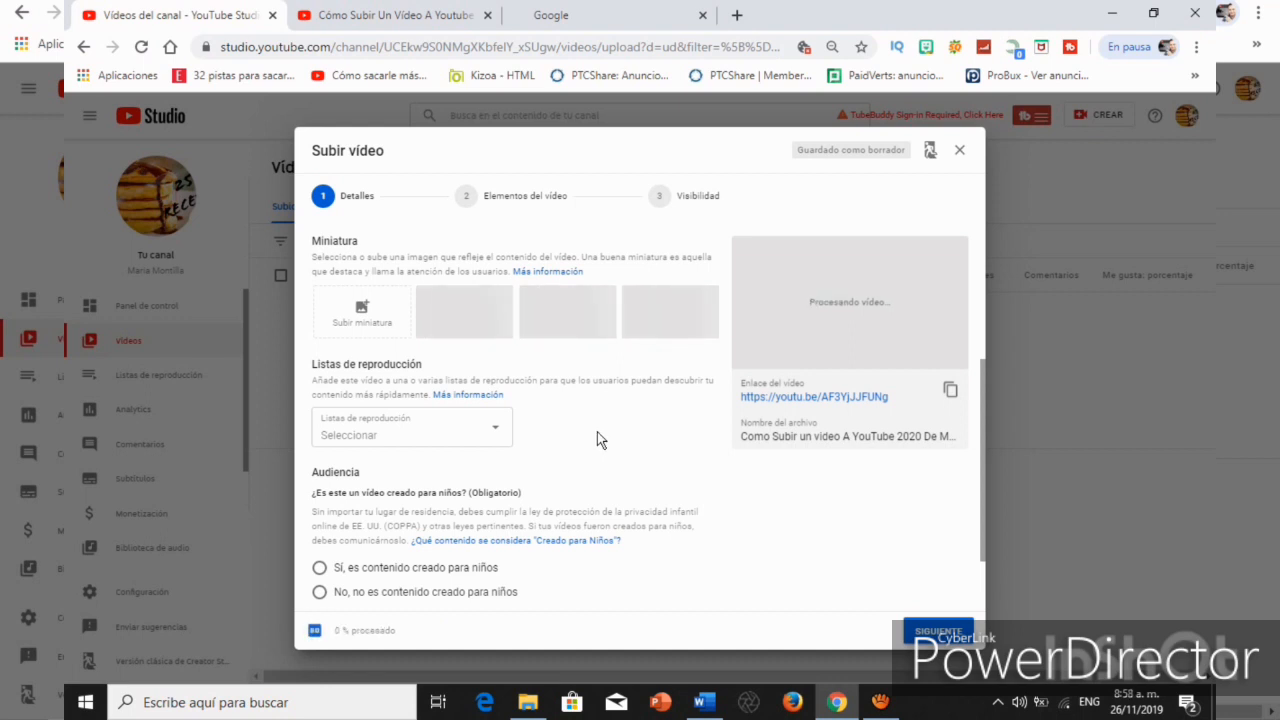
Set the audience to "No, no es contenido creado para niños".
scroll(597, 440, "down", 1)
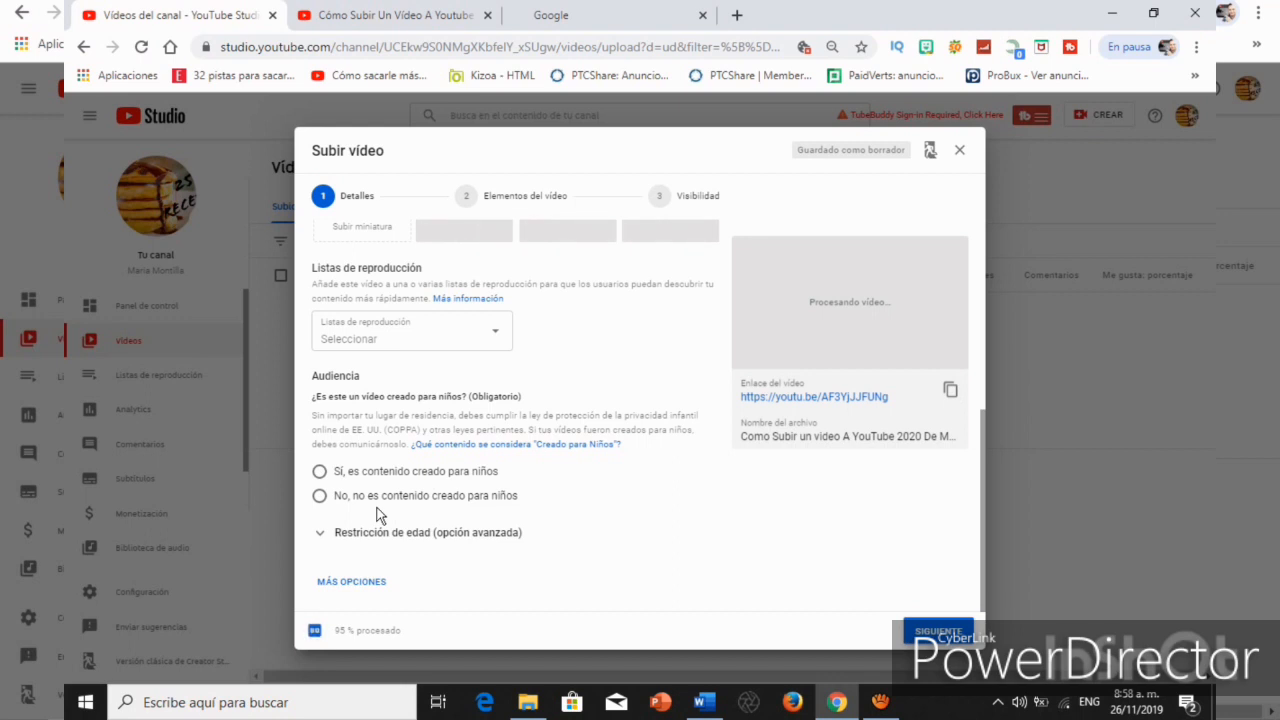
left_click(319, 497)
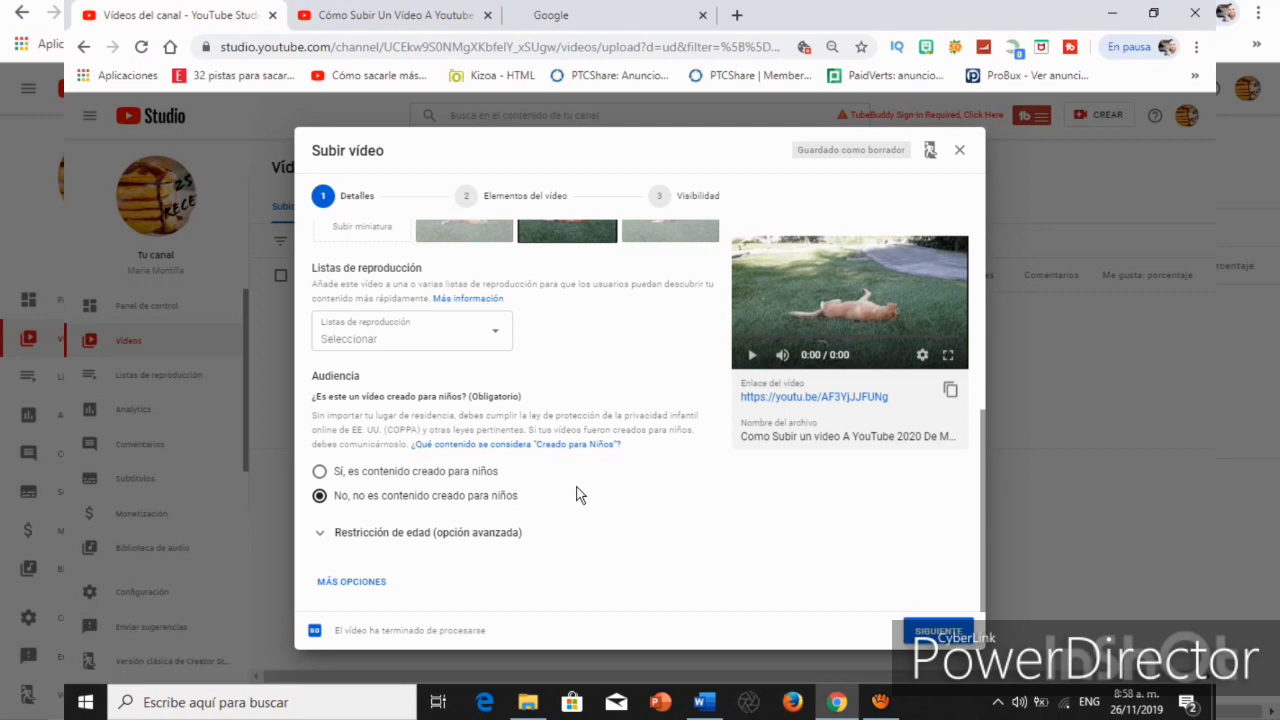
Show the additional video details and examine the promotional content and tag sections.
scroll(549, 500, "down", 2)
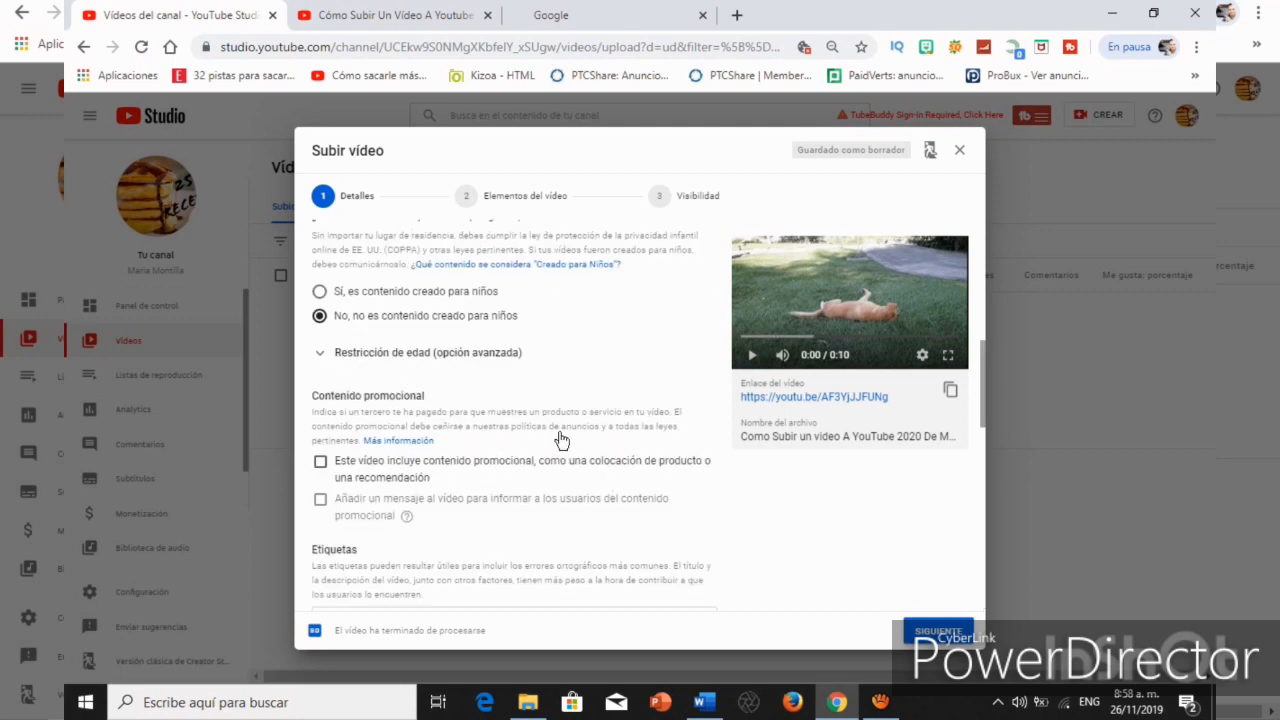
scroll(480, 399, "down", 1)
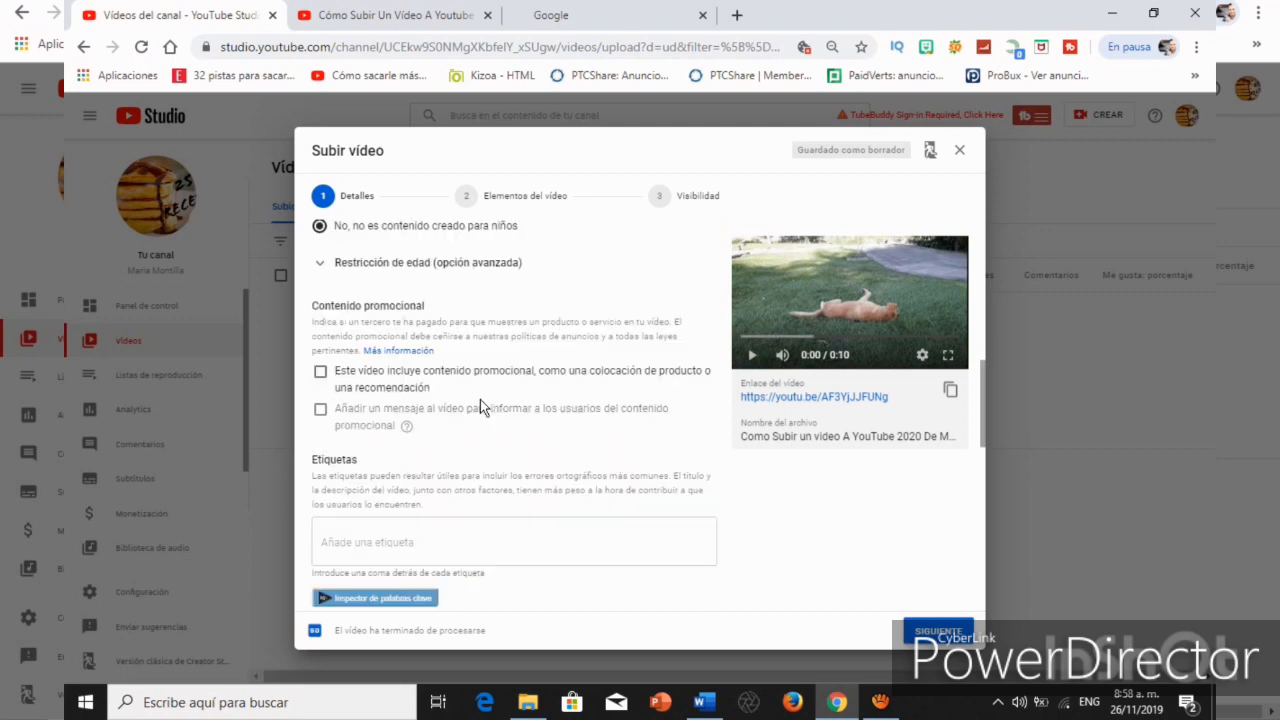
scroll(416, 475, "down", 1)
left_click(445, 445)
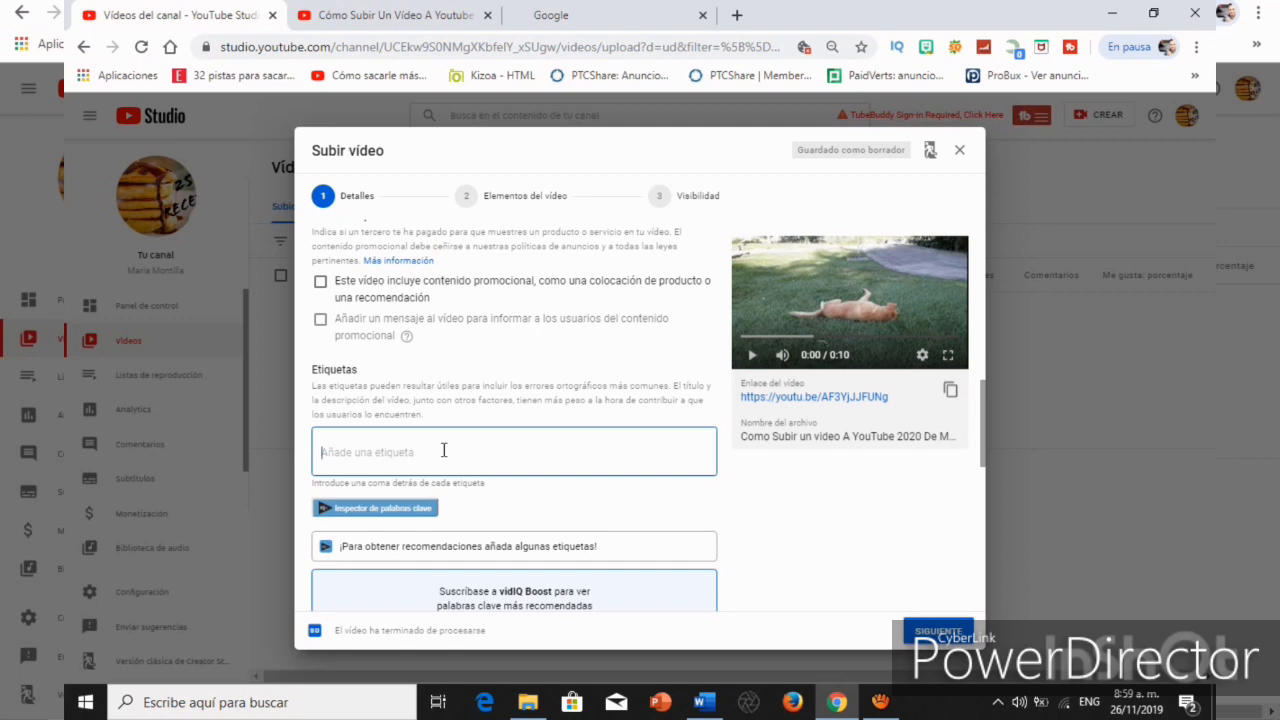
scroll(444, 451, "up", 4)
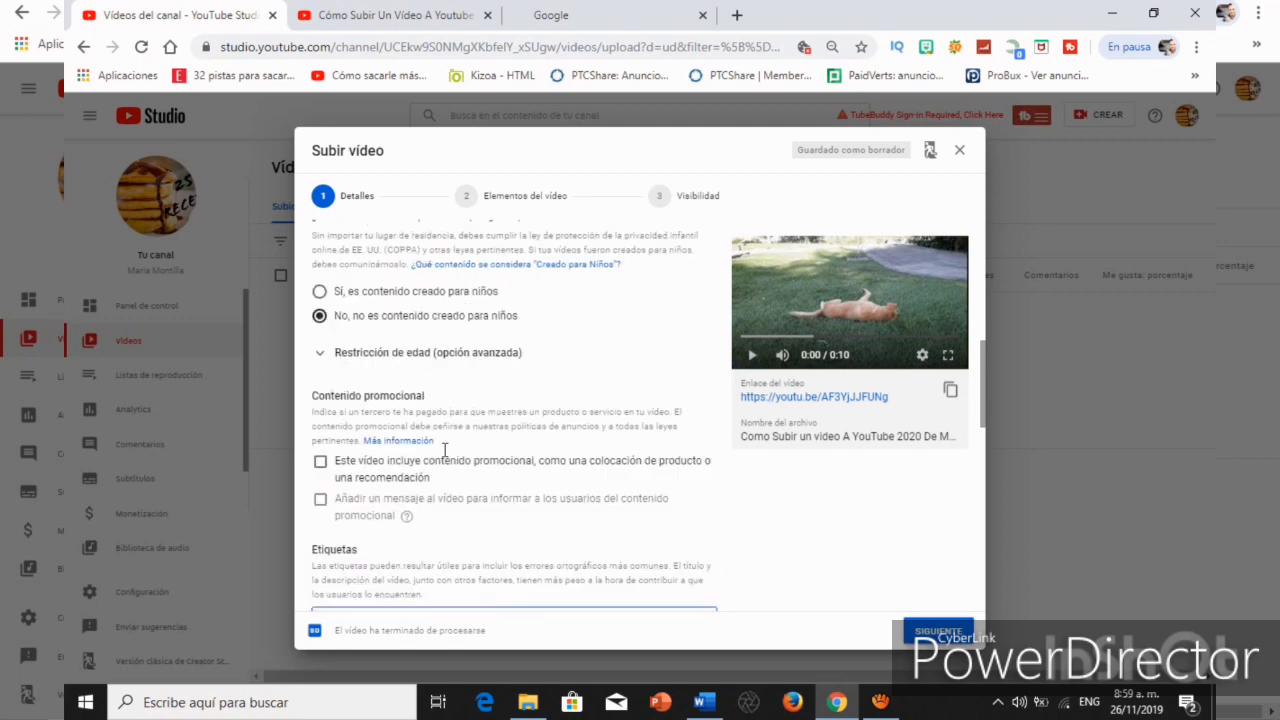
scroll(444, 451, "down", 5)
scroll(444, 455, "up", 10)
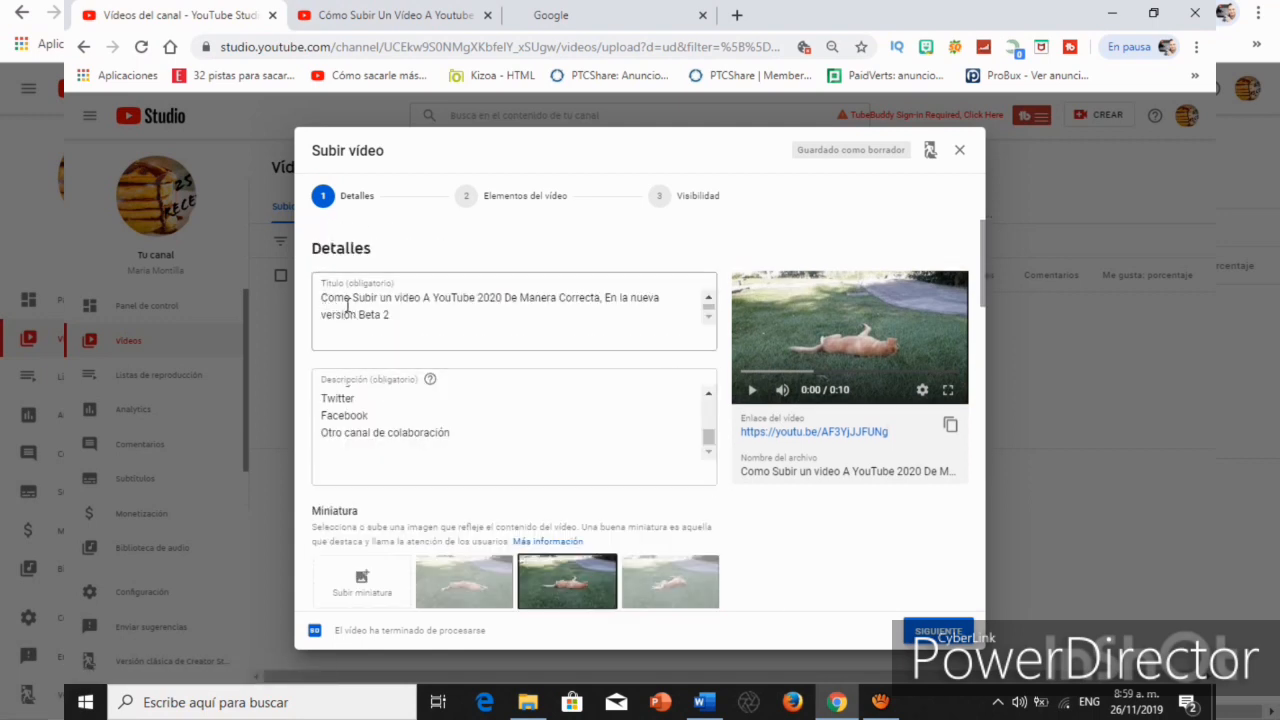
Copy the full video title into the tags and remove the resulting "En la nueva versión Beta 2" tag.
mouse_move(318, 300)
left_mouse_down()
mouse_move(397, 320)
mouse_move(320, 299)
left_mouse_up()
left_click(398, 320)
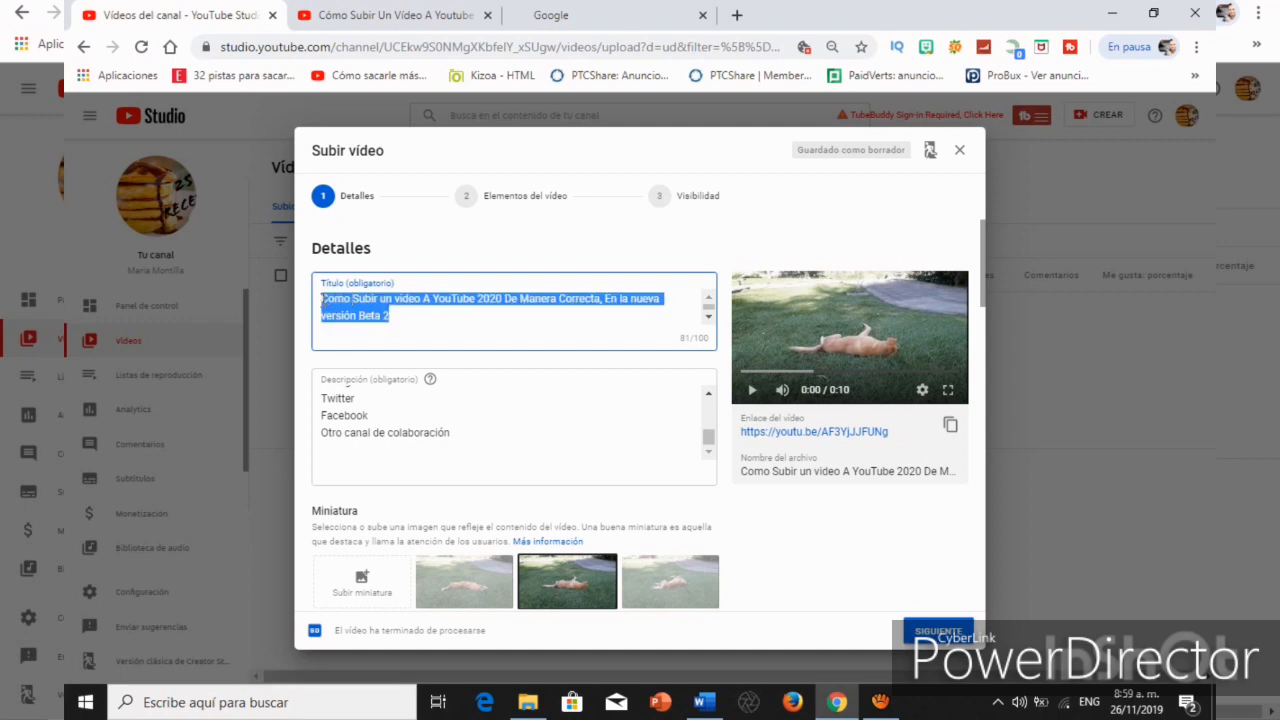
right_click(412, 305)
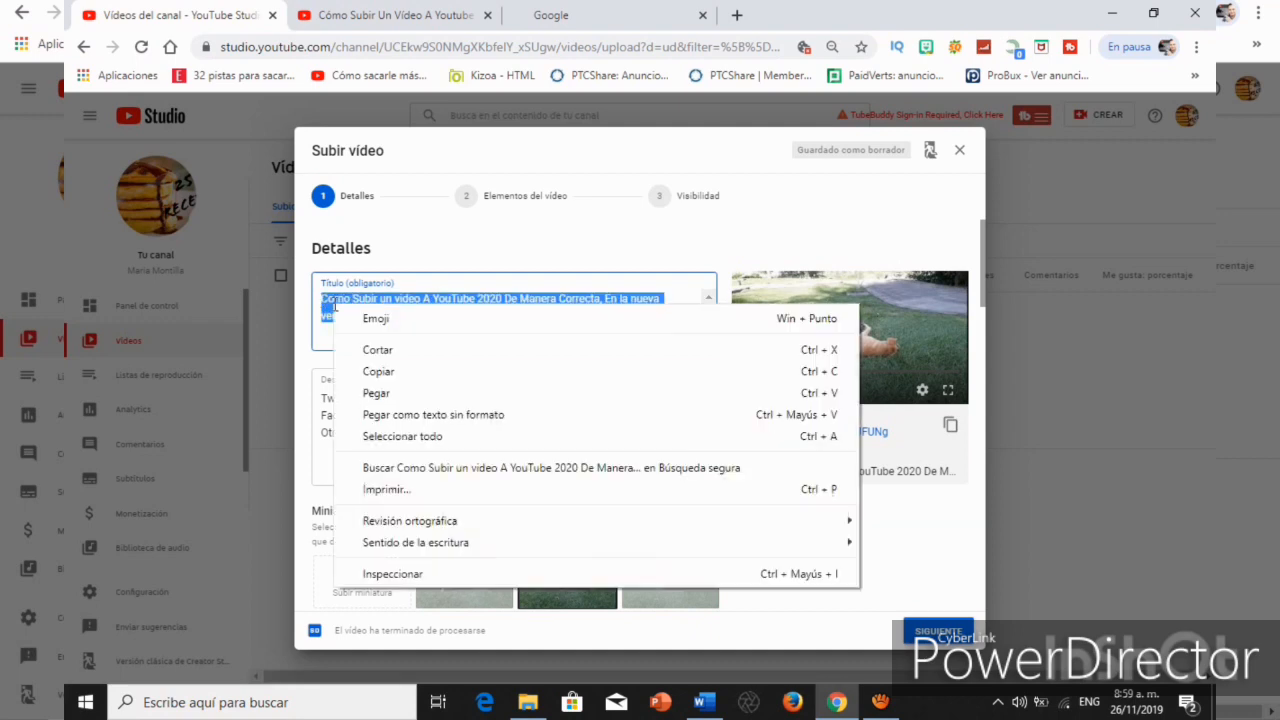
left_click(404, 370)
scroll(463, 367, "down", 10)
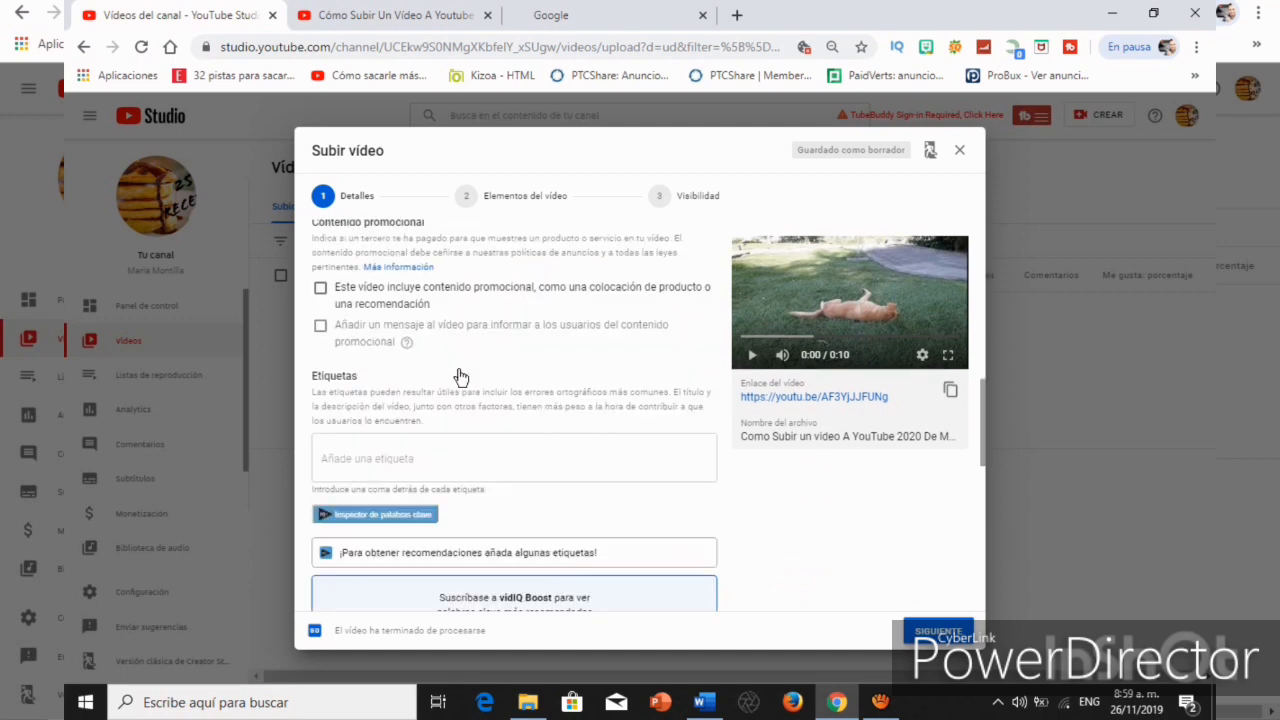
left_click(410, 367)
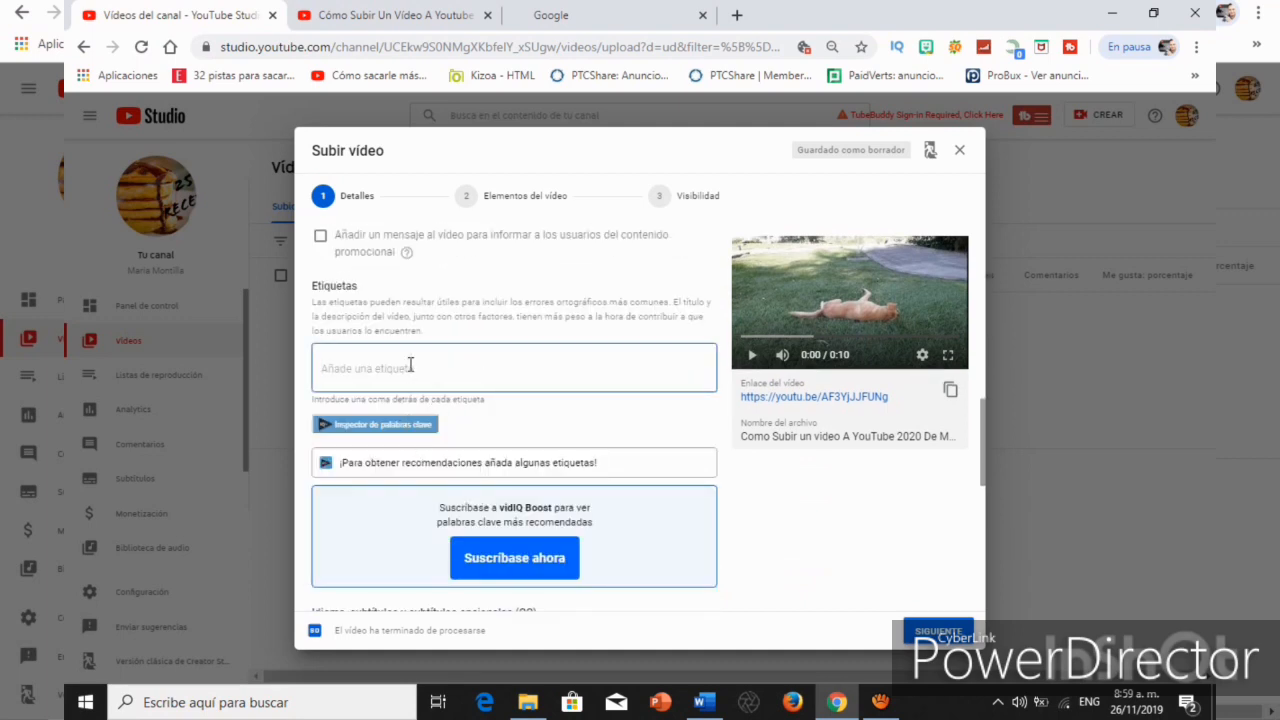
key("ctrl+v")
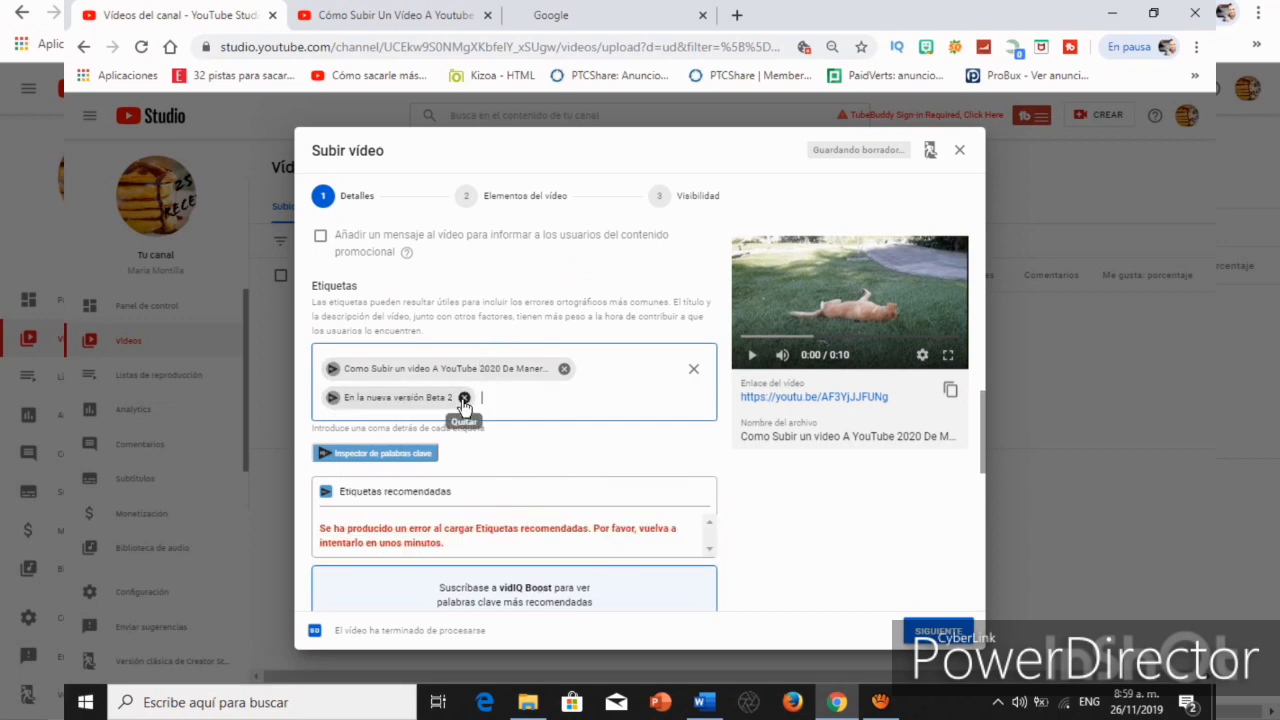
left_click(464, 397)
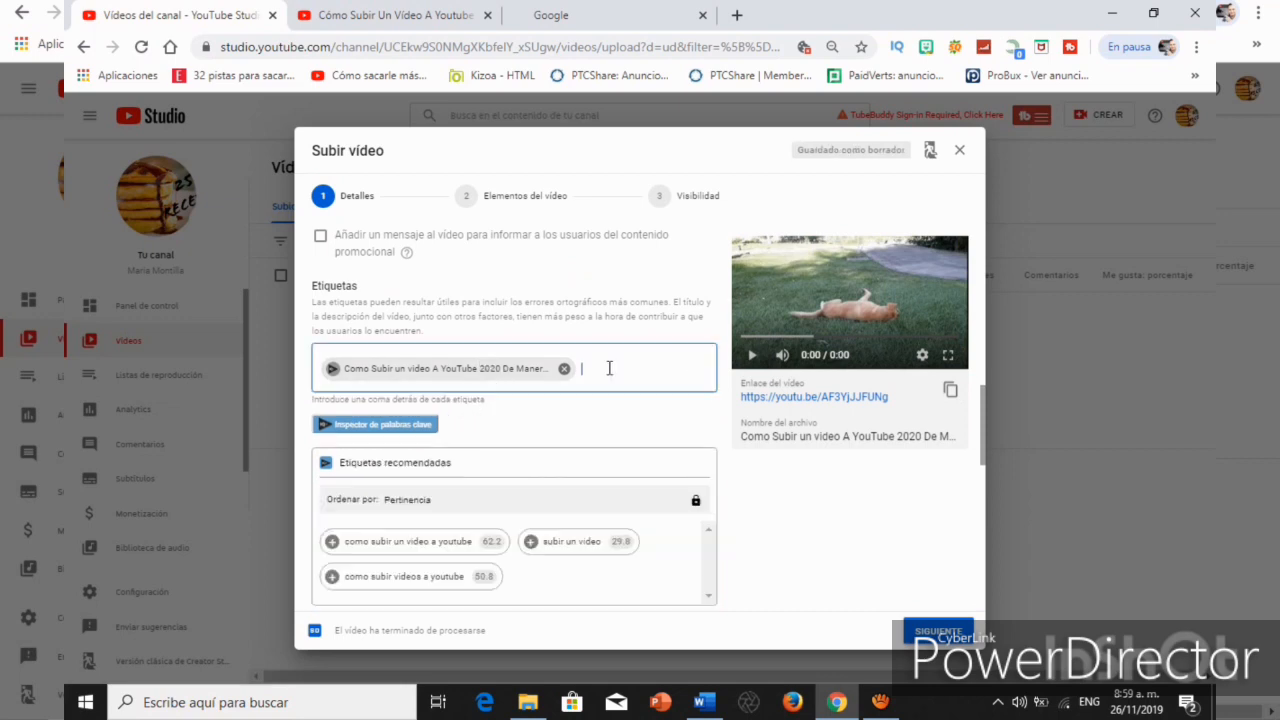
Add the tag "como subir a youtube" and further upload-related tags, including "versión beta" and "pasos para subir un video a youtube".
type("como subir a youtube")
key("Return")
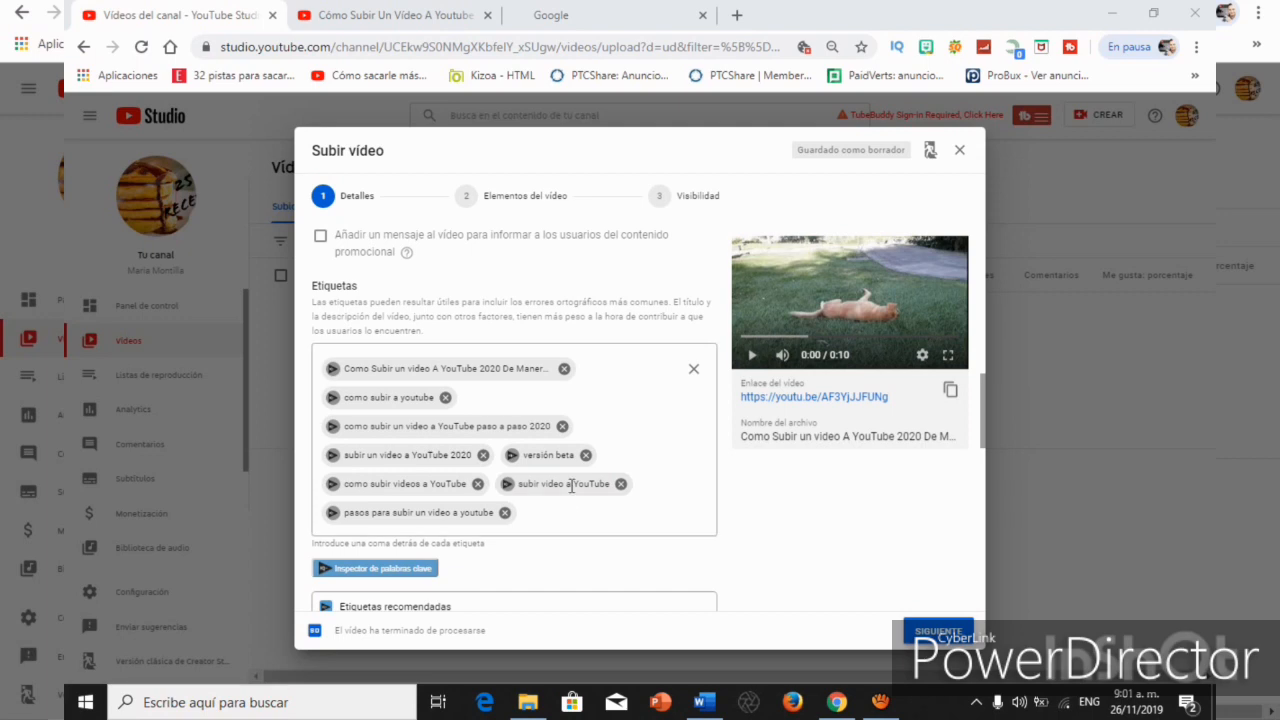
Set the video language to Español (Latinoamérica) and open the recording date calendar.
scroll(572, 486, "down", 4)
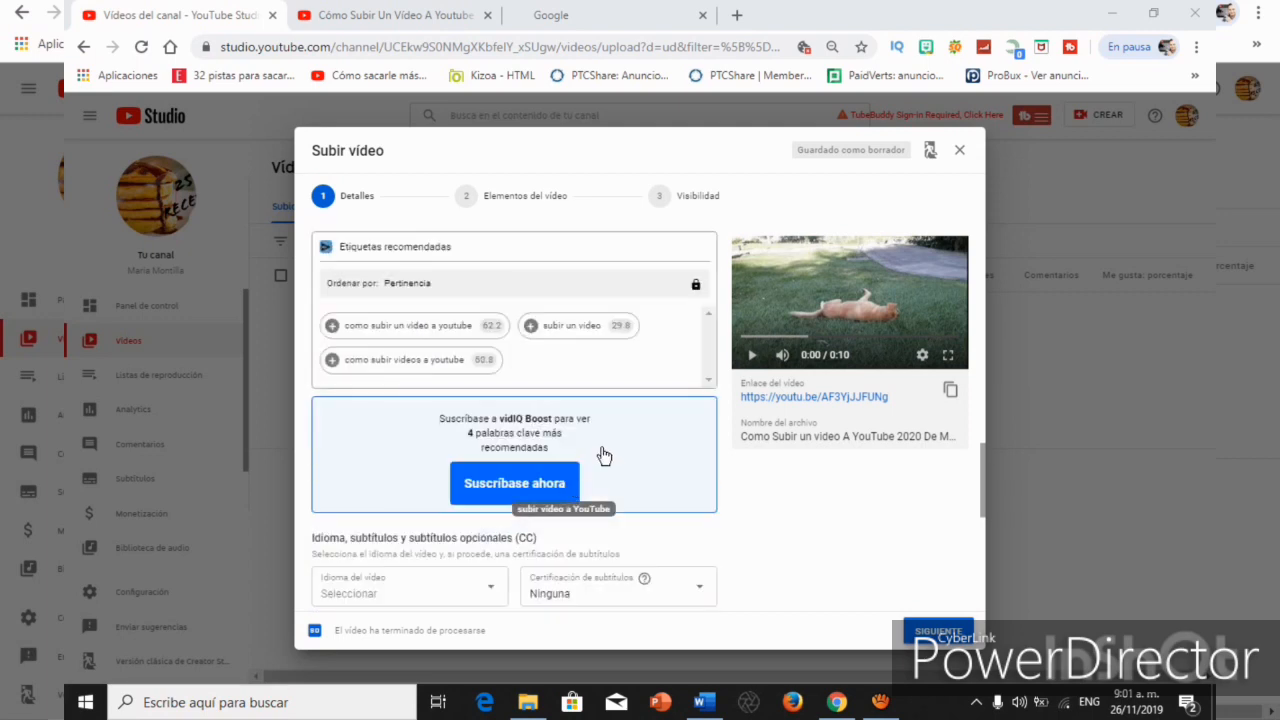
scroll(590, 440, "down", 3)
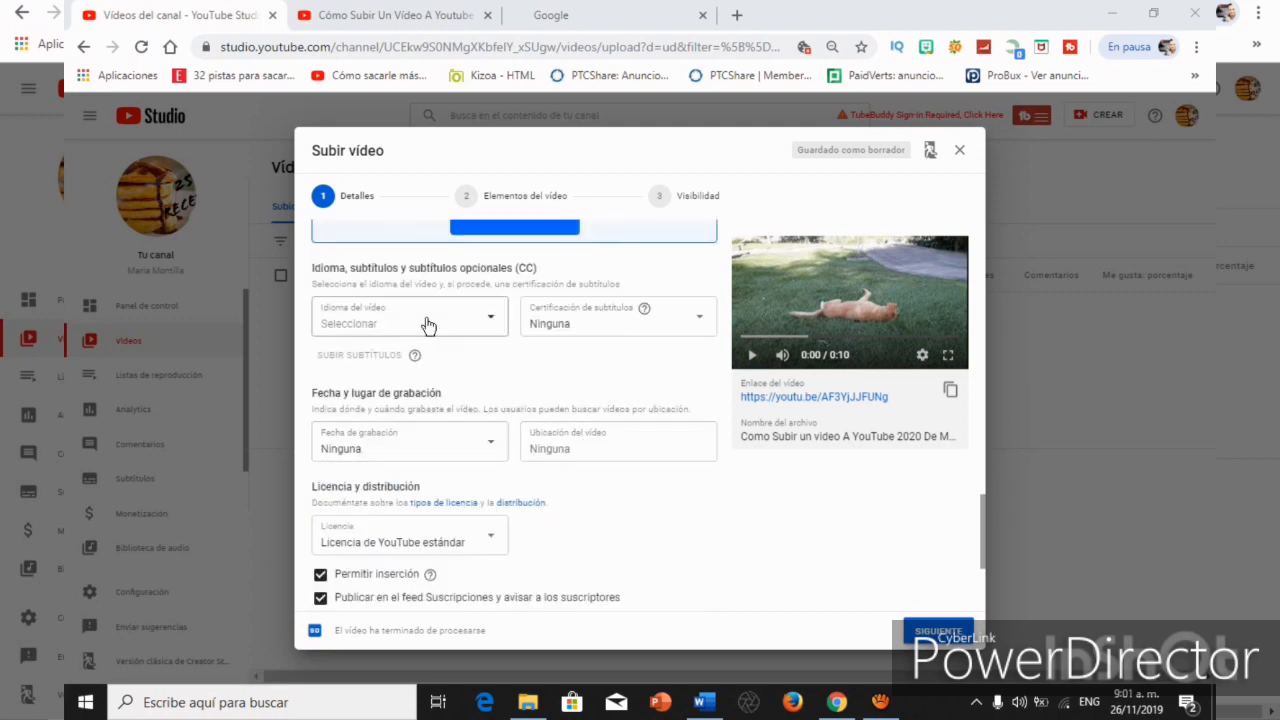
left_click(497, 330)
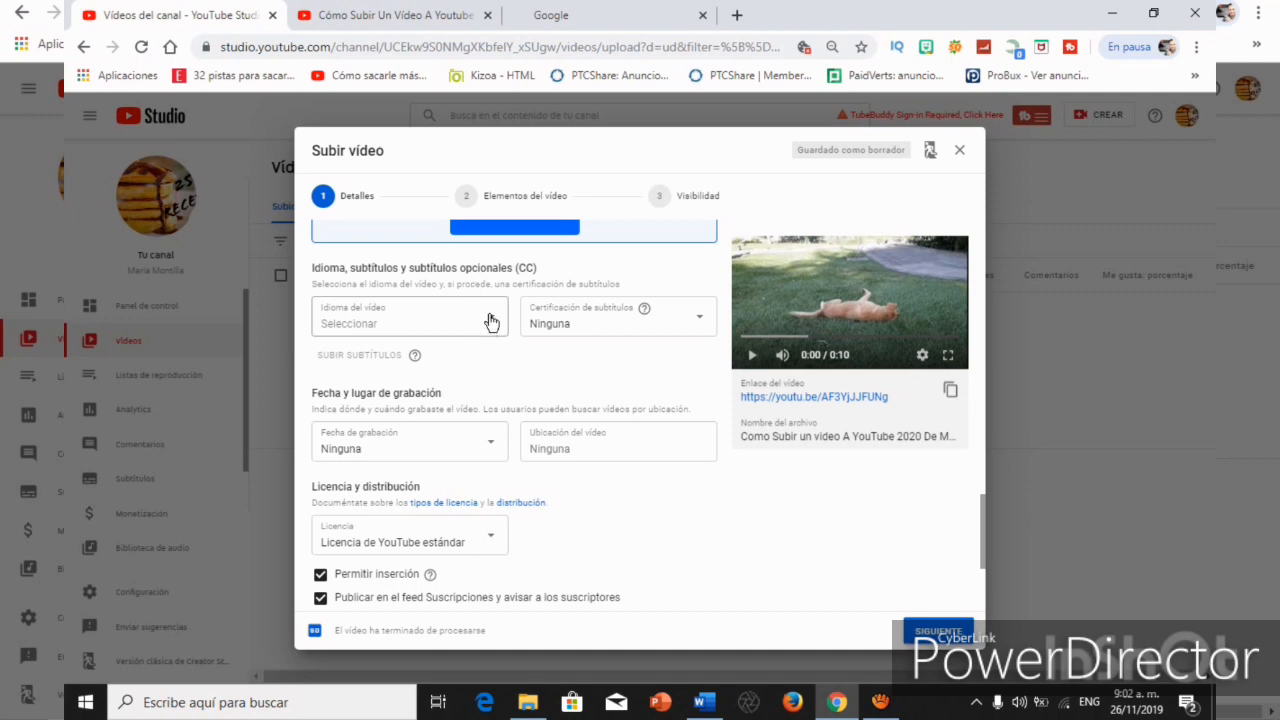
left_click(491, 321)
scroll(389, 429, "down", 5)
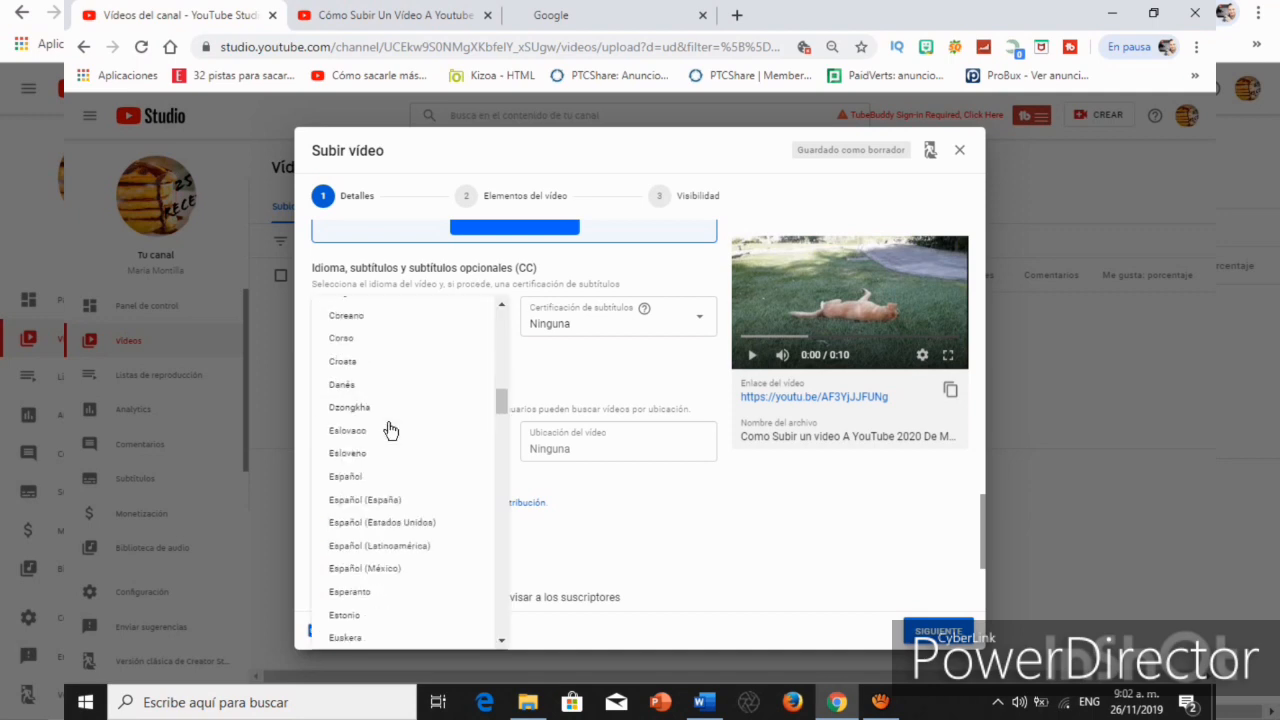
left_click(393, 546)
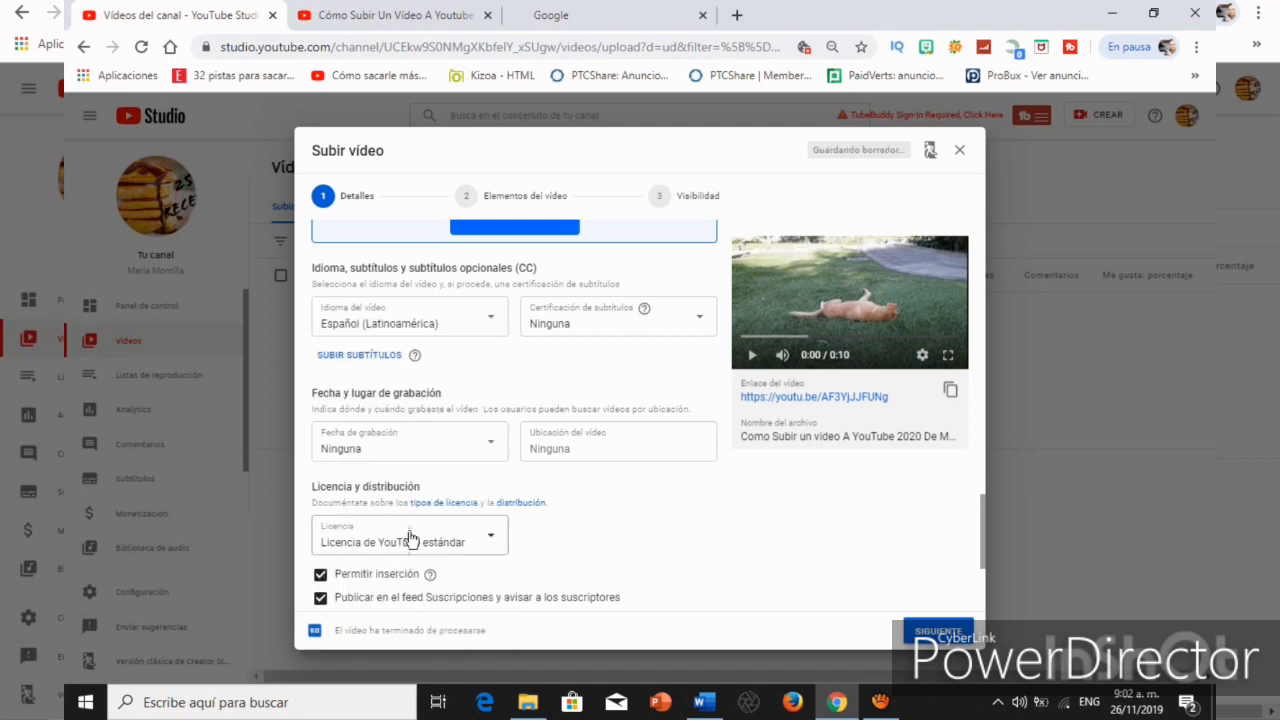
left_click(490, 447)
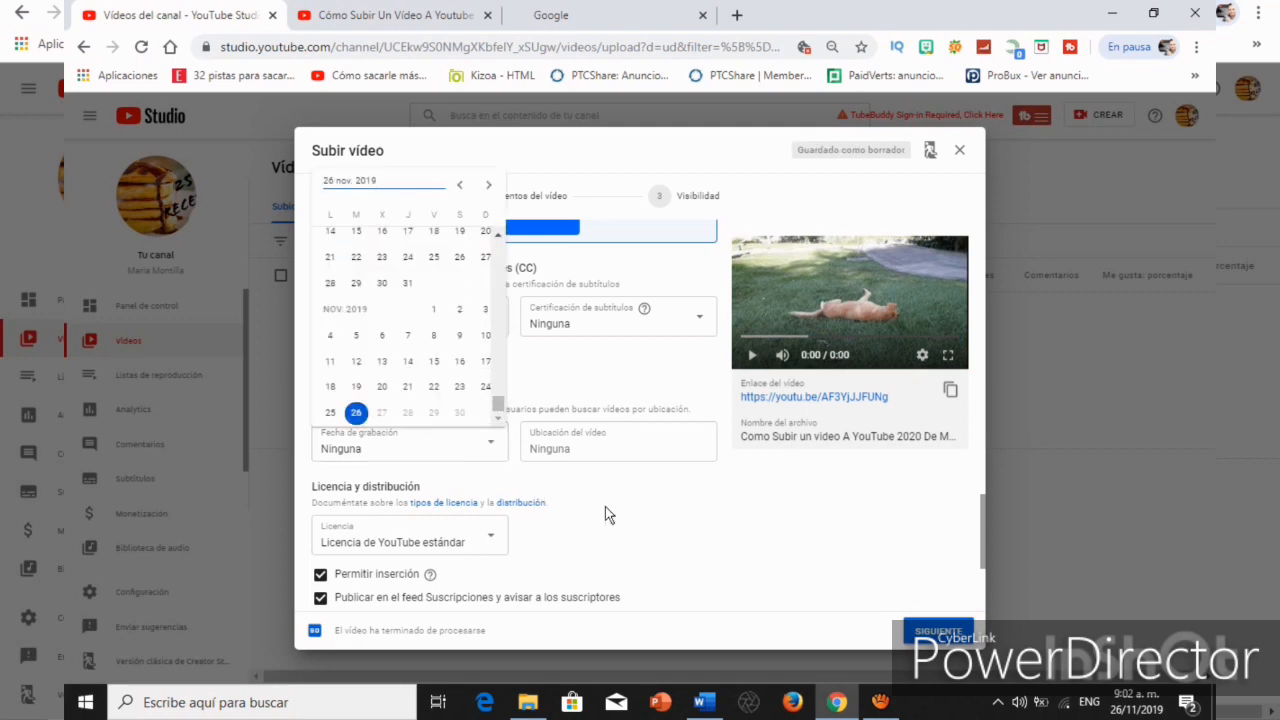
Preview the first suggested thumbnail and select the third one for the video.
scroll(605, 506, "up", 2)
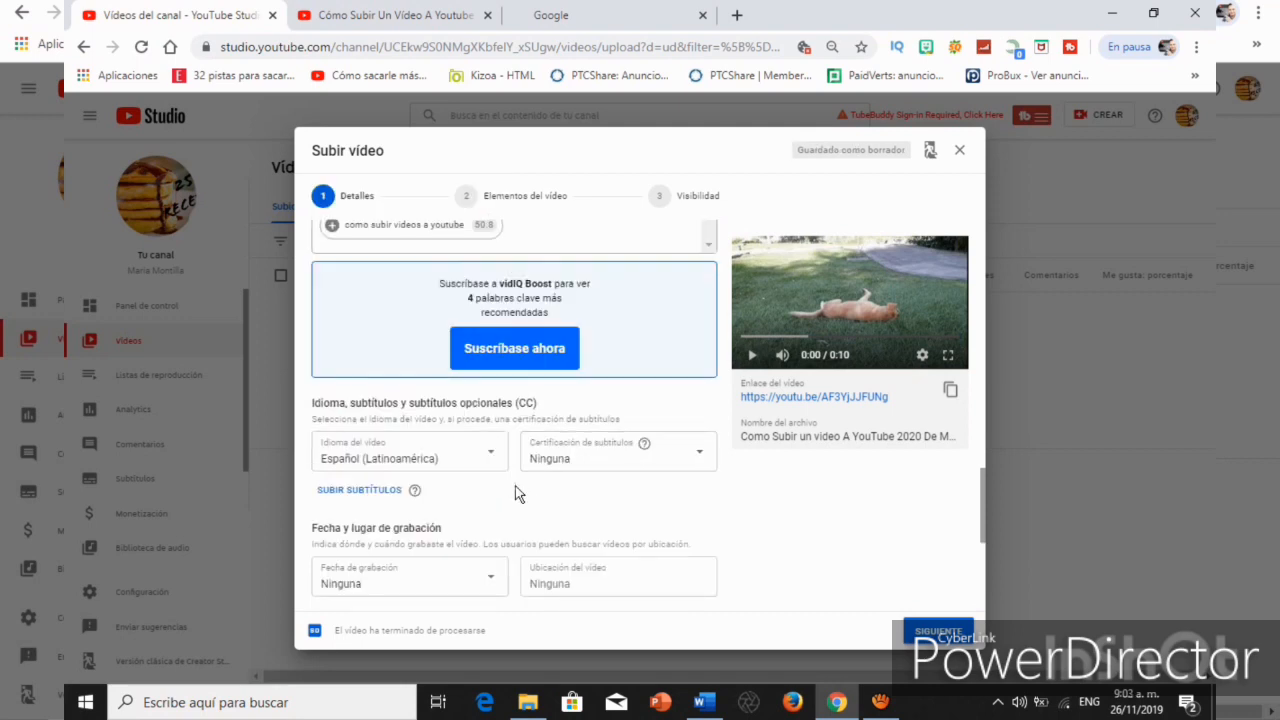
scroll(517, 493, "up", 4)
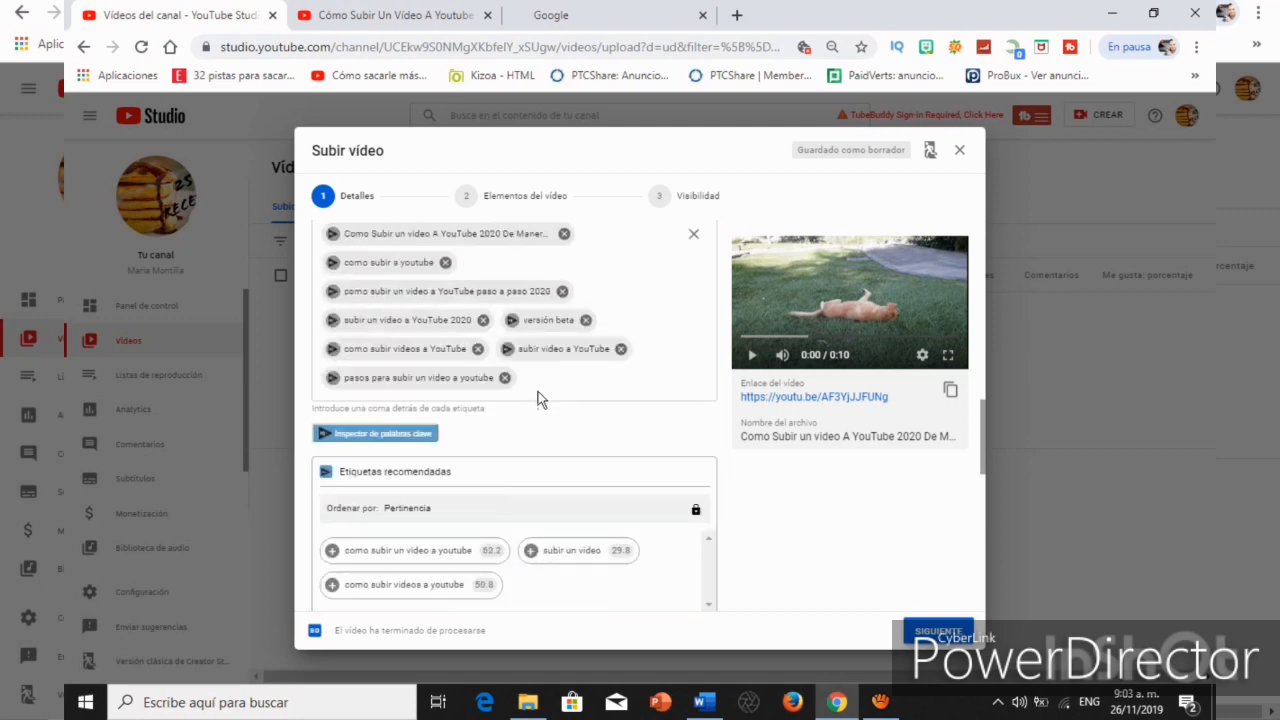
scroll(537, 395, "up", 3)
scroll(538, 399, "up", 2)
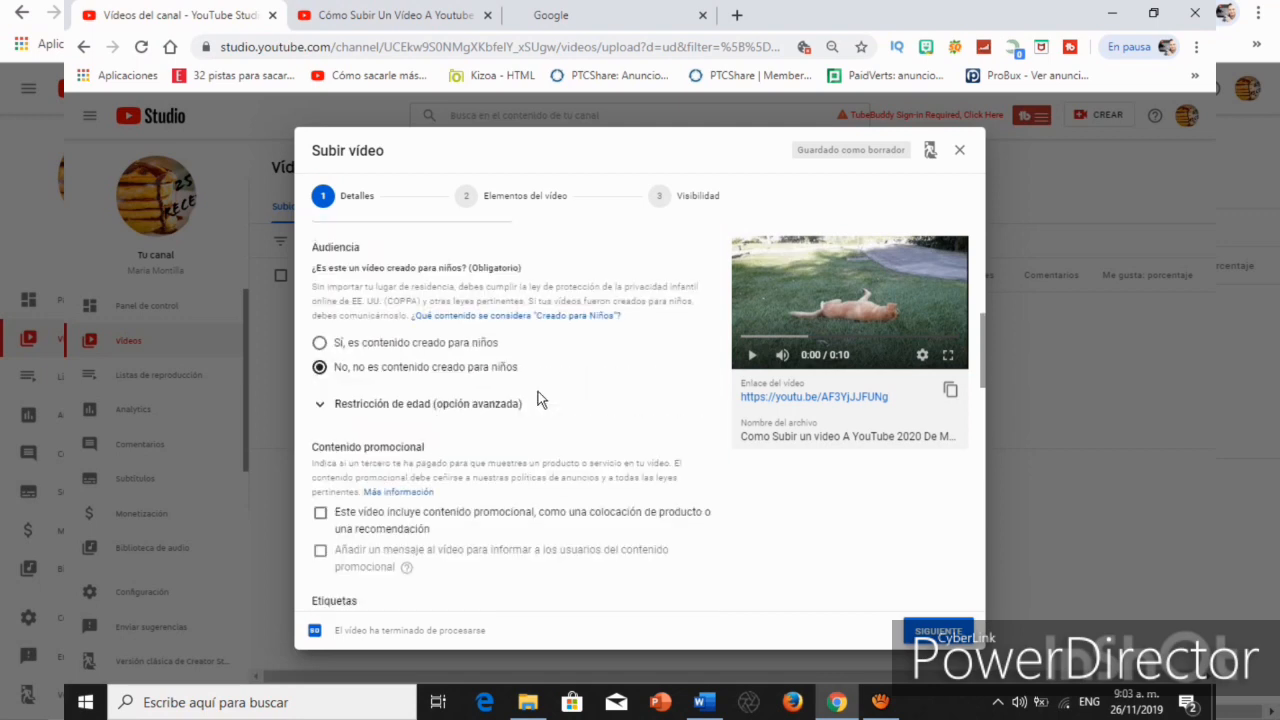
scroll(540, 399, "up", 2)
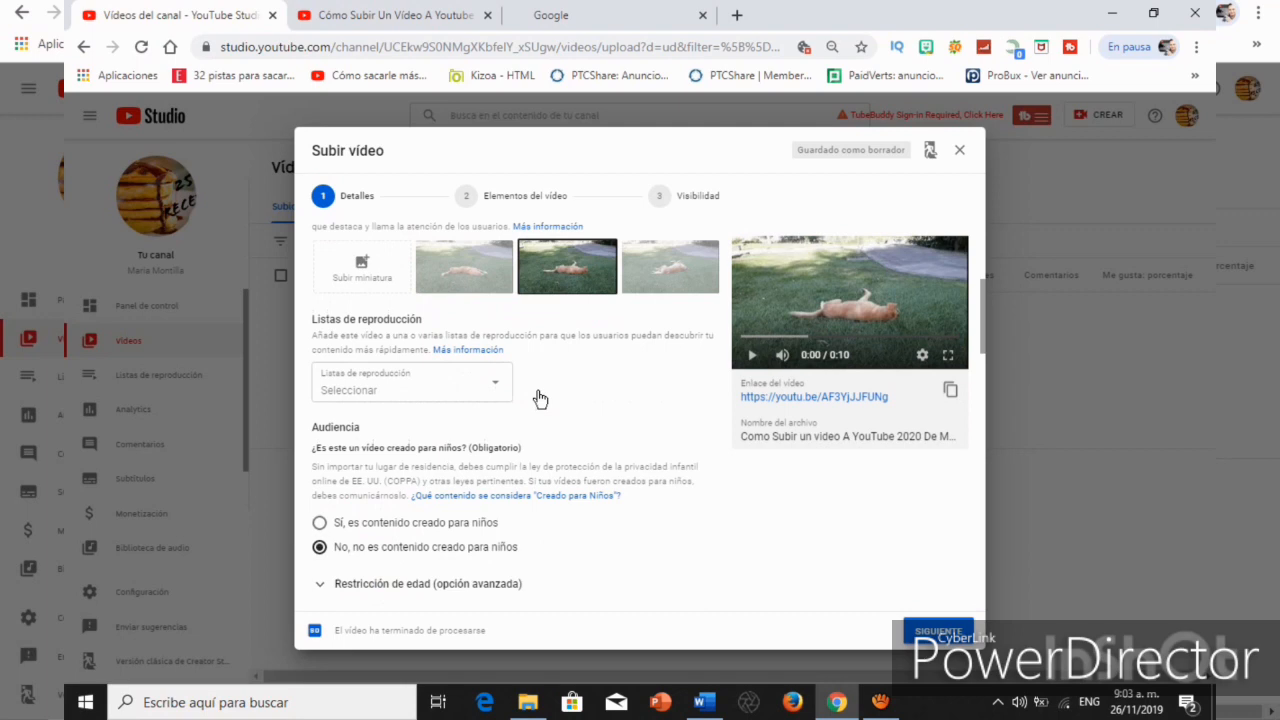
scroll(538, 398, "up", 1)
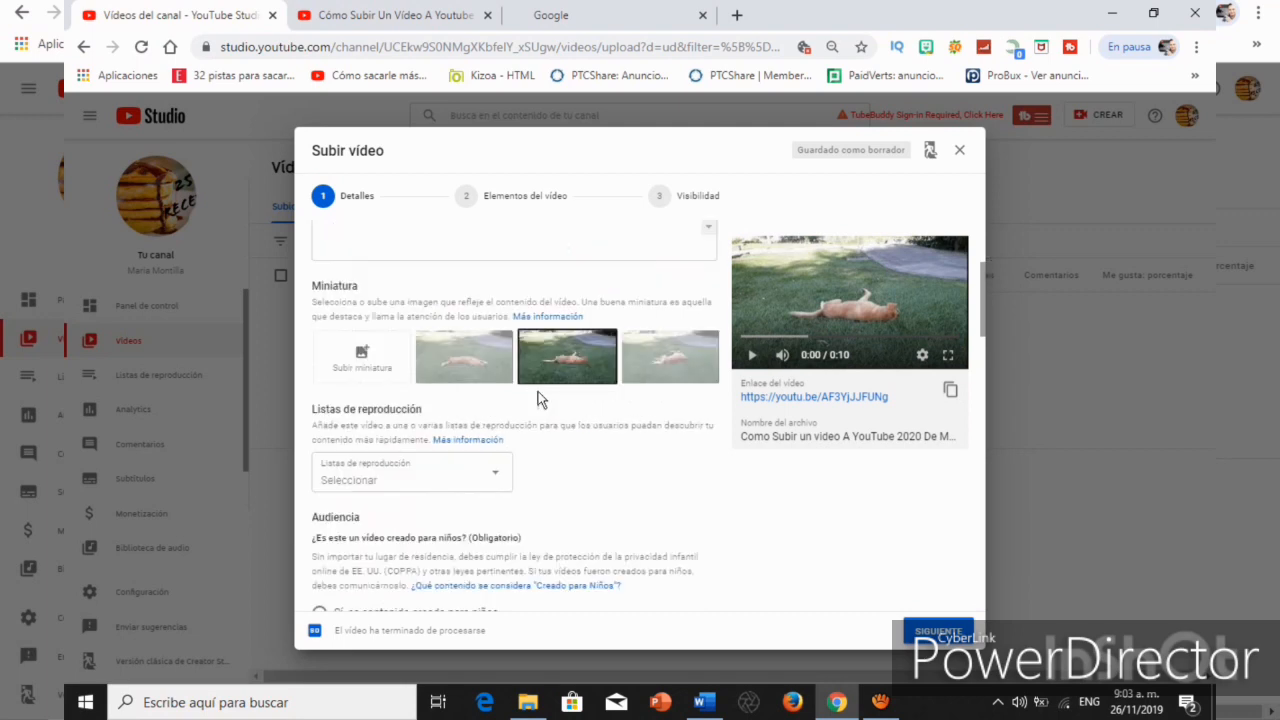
left_click(469, 354)
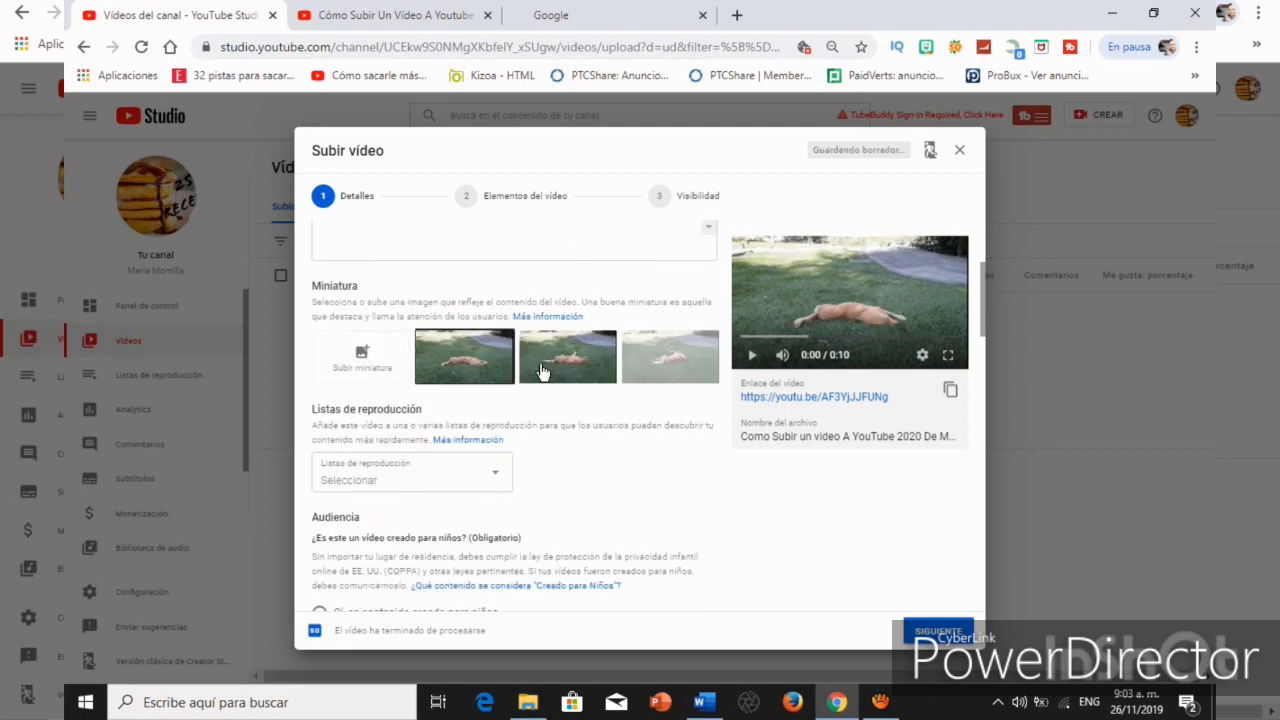
left_click(672, 362)
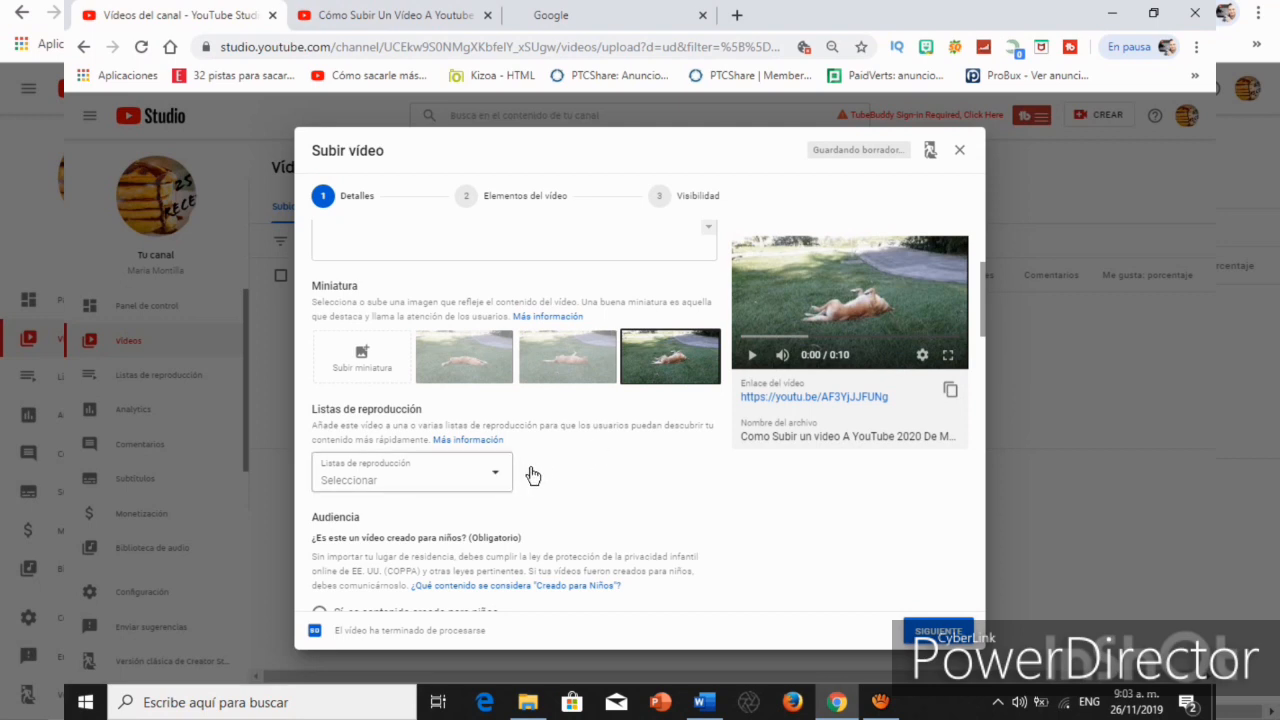
Assign the video to the playlists consejos youtube, tutoriales and Los mejores videos.
left_click(496, 480)
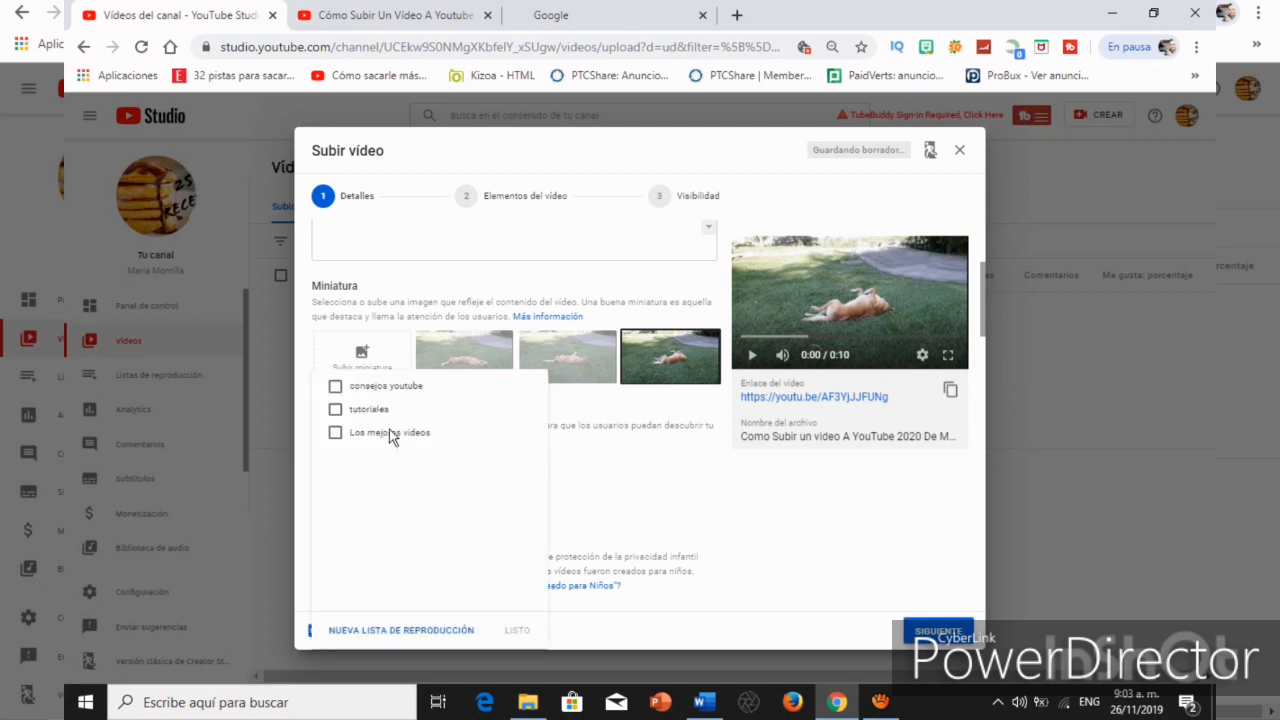
left_click(335, 386)
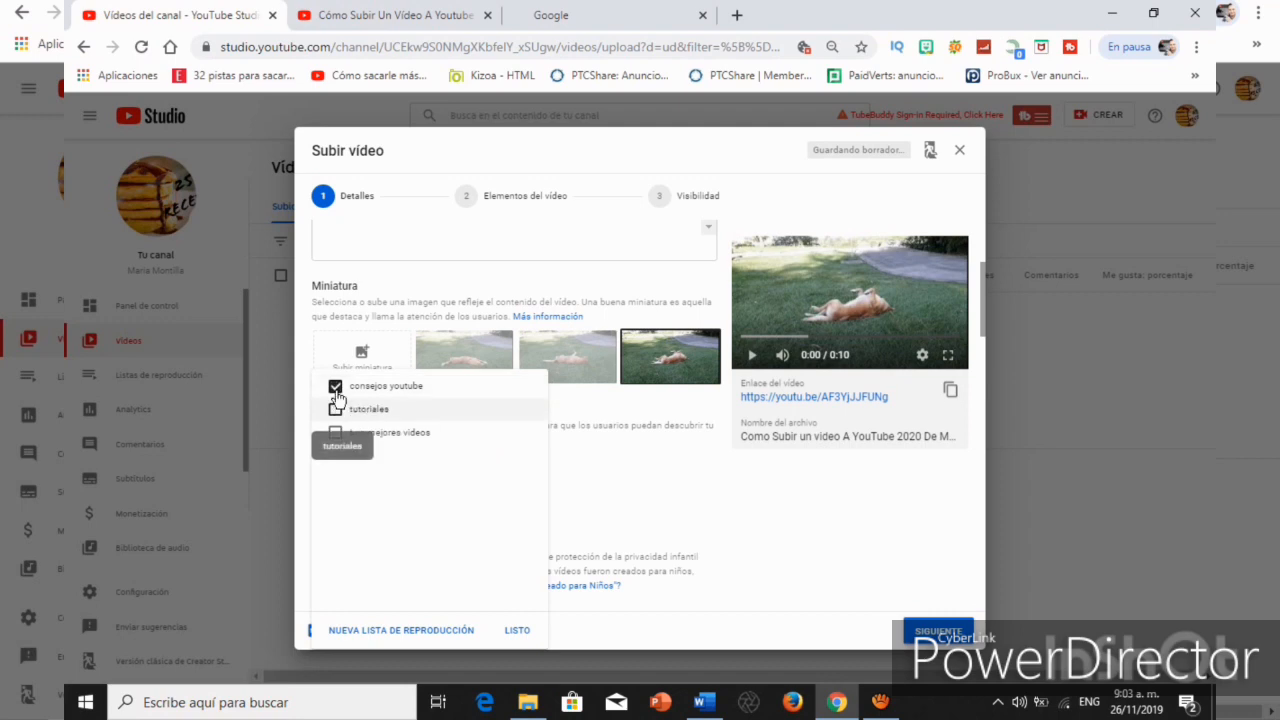
left_click(336, 409)
left_click(336, 433)
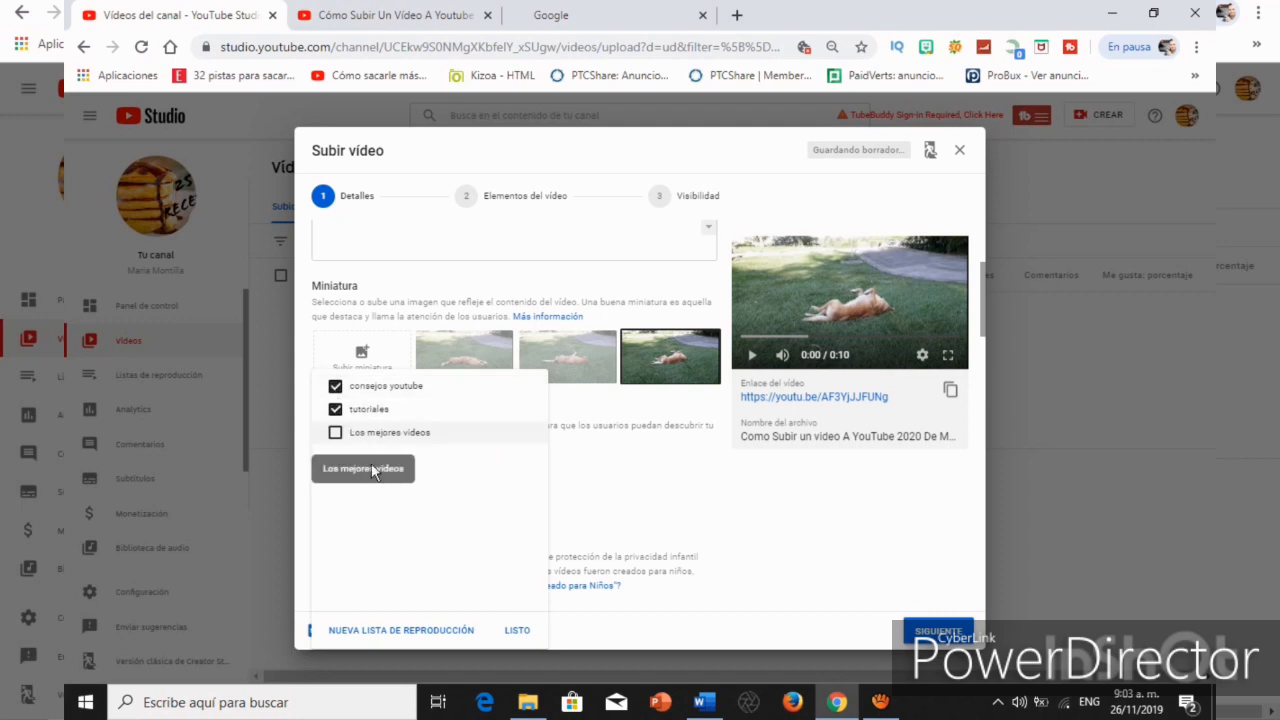
left_click(517, 630)
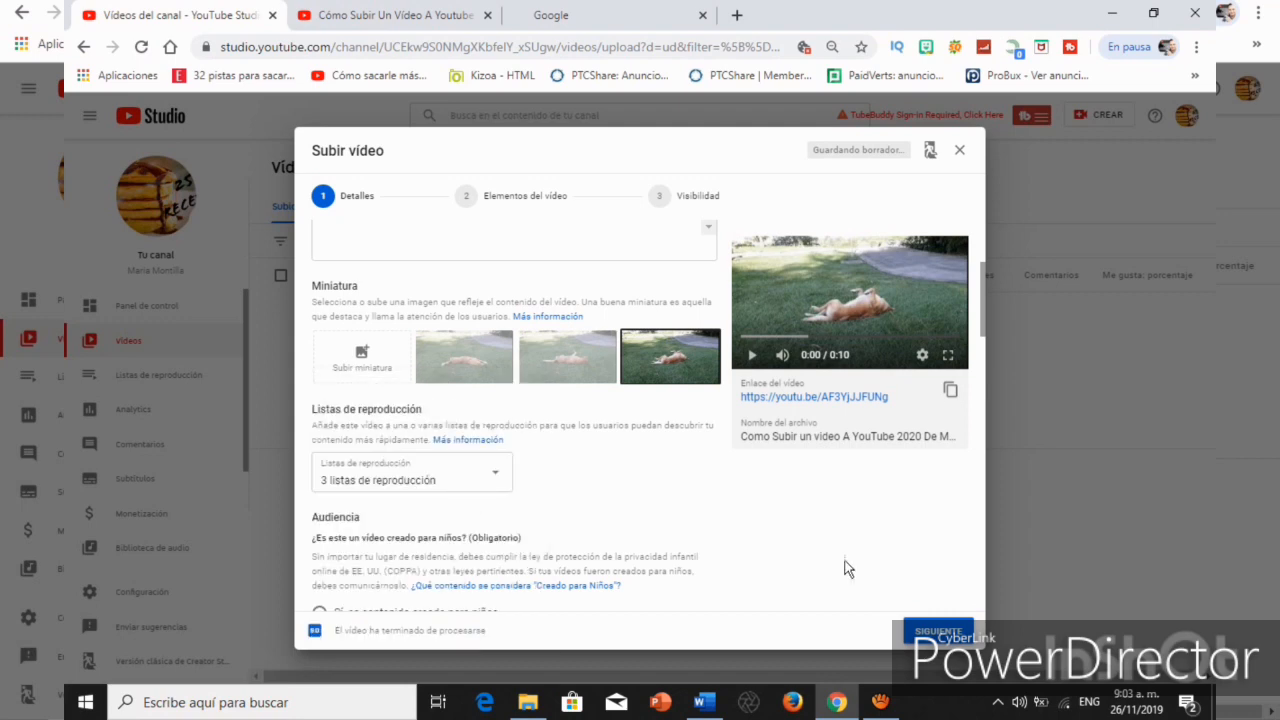
Advance from the details to the video elements stage and open the card editor for the video.
left_click(938, 632)
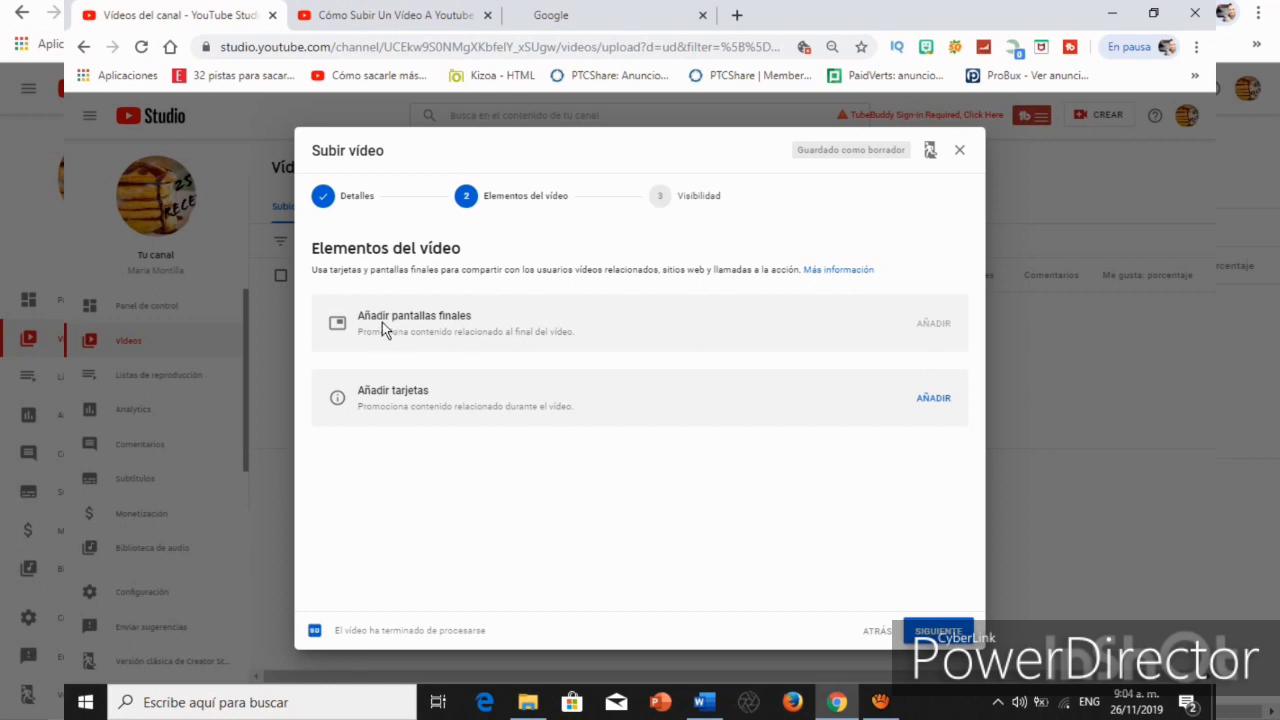
mouse_move(934, 335)
left_click(933, 400)
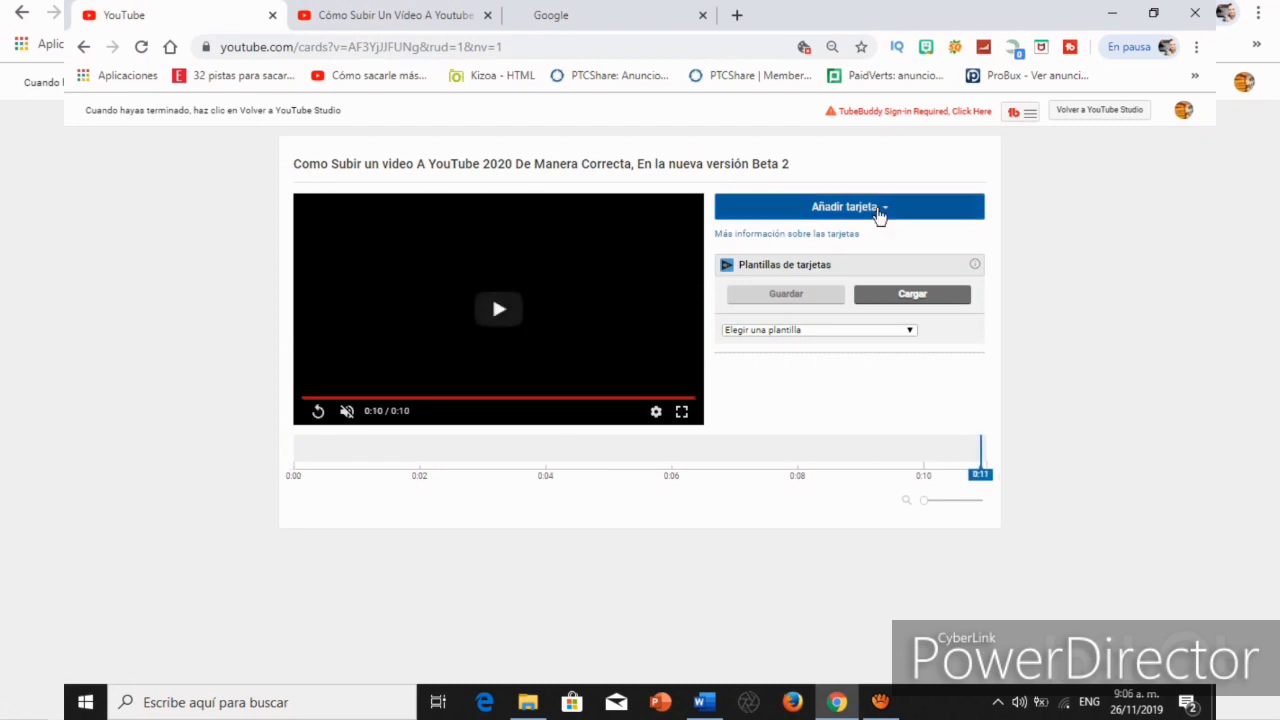
Create a playlist card that promotes the Los mejores videos playlist at the end of the video.
left_click(880, 214)
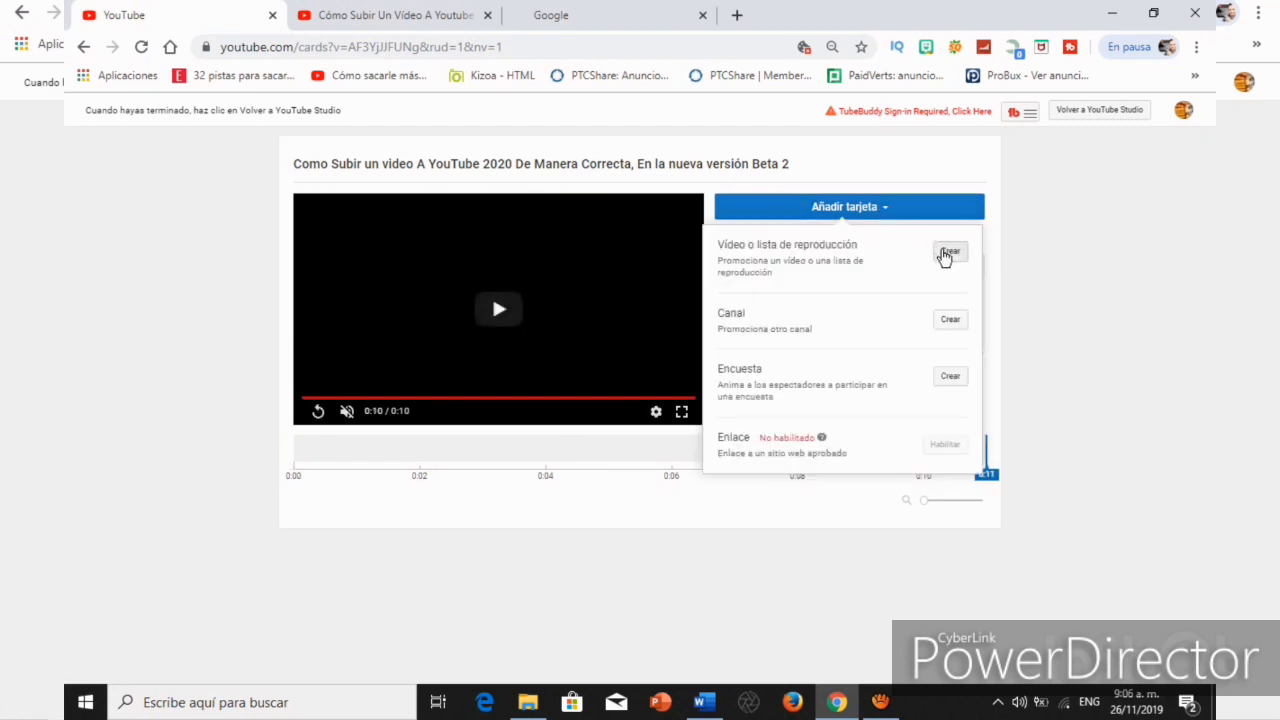
left_click(947, 253)
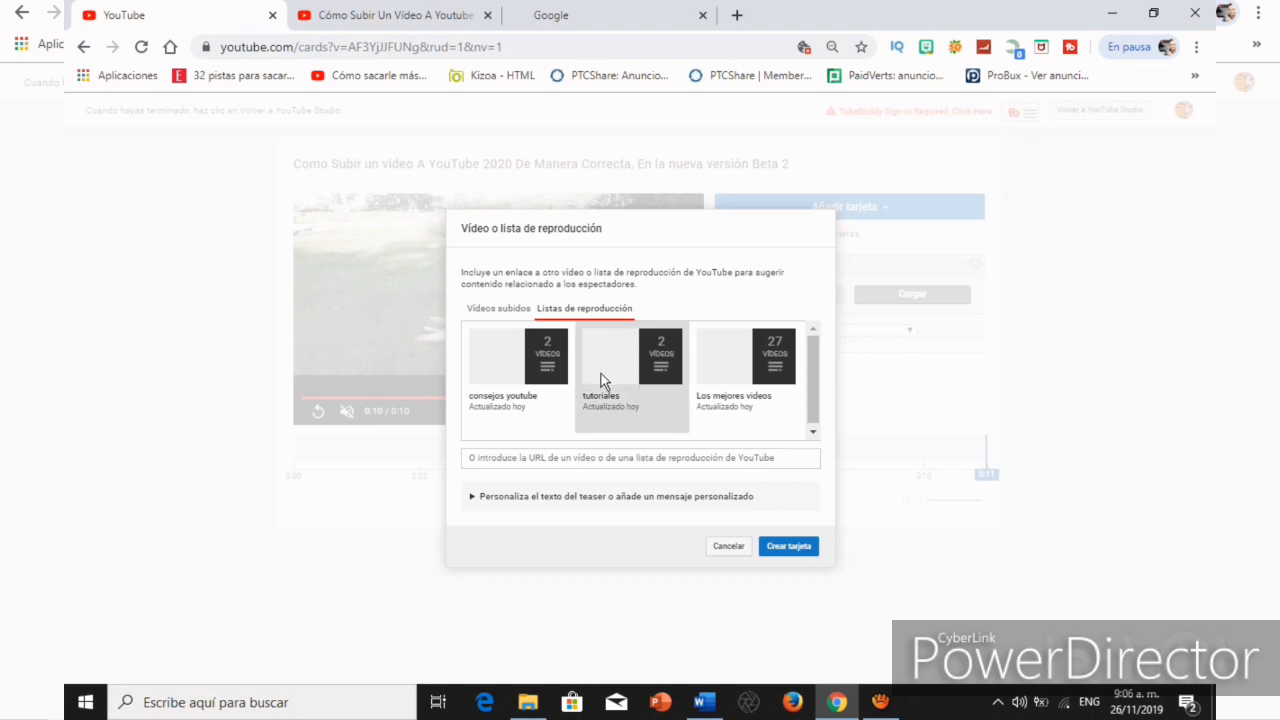
left_click(772, 362)
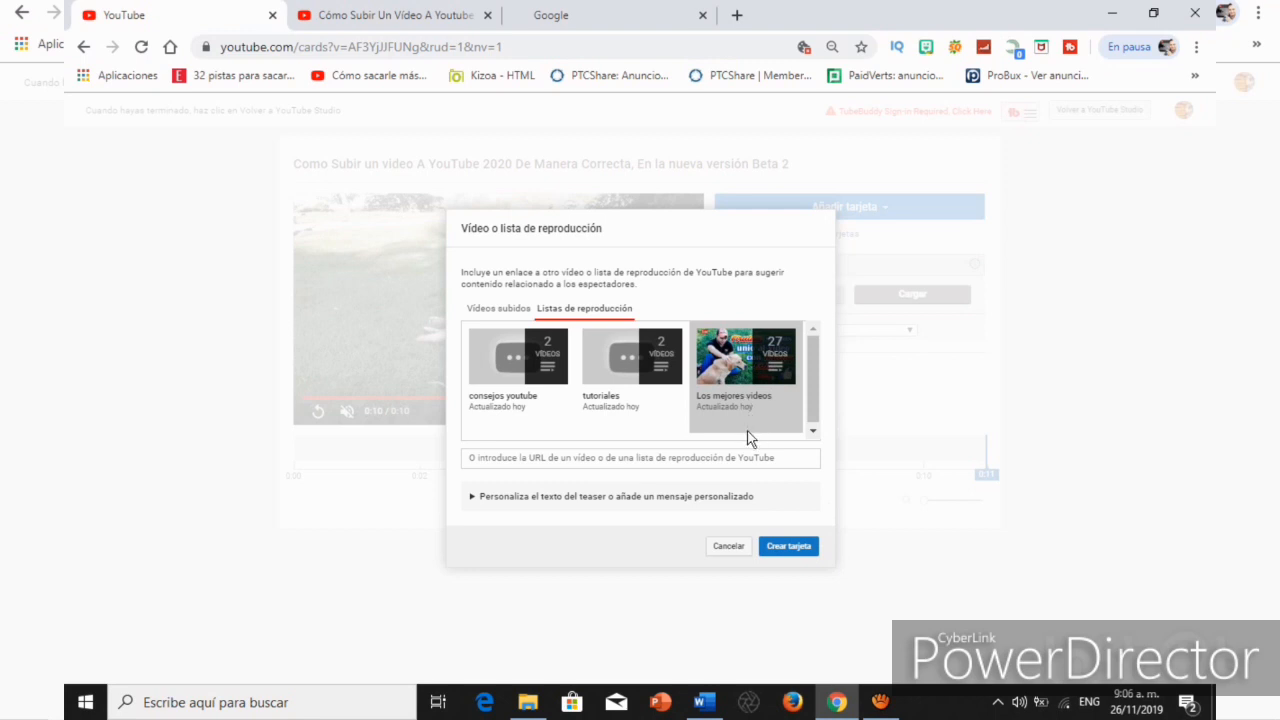
left_click(791, 548)
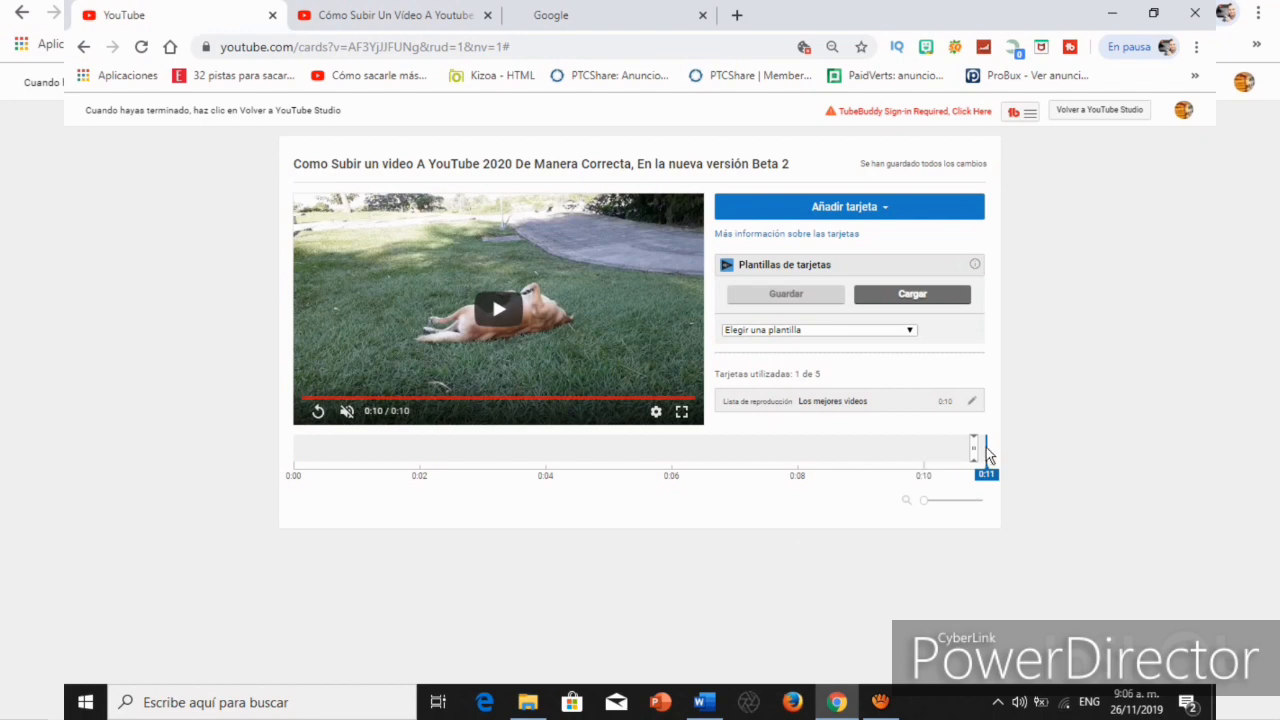
Move the Los mejores videos playlist card to 0:05 on the video timeline and check the playback just before it.
mouse_move(975, 448)
left_mouse_down()
mouse_move(867, 462)
mouse_move(720, 443)
mouse_move(661, 452)
left_mouse_up()
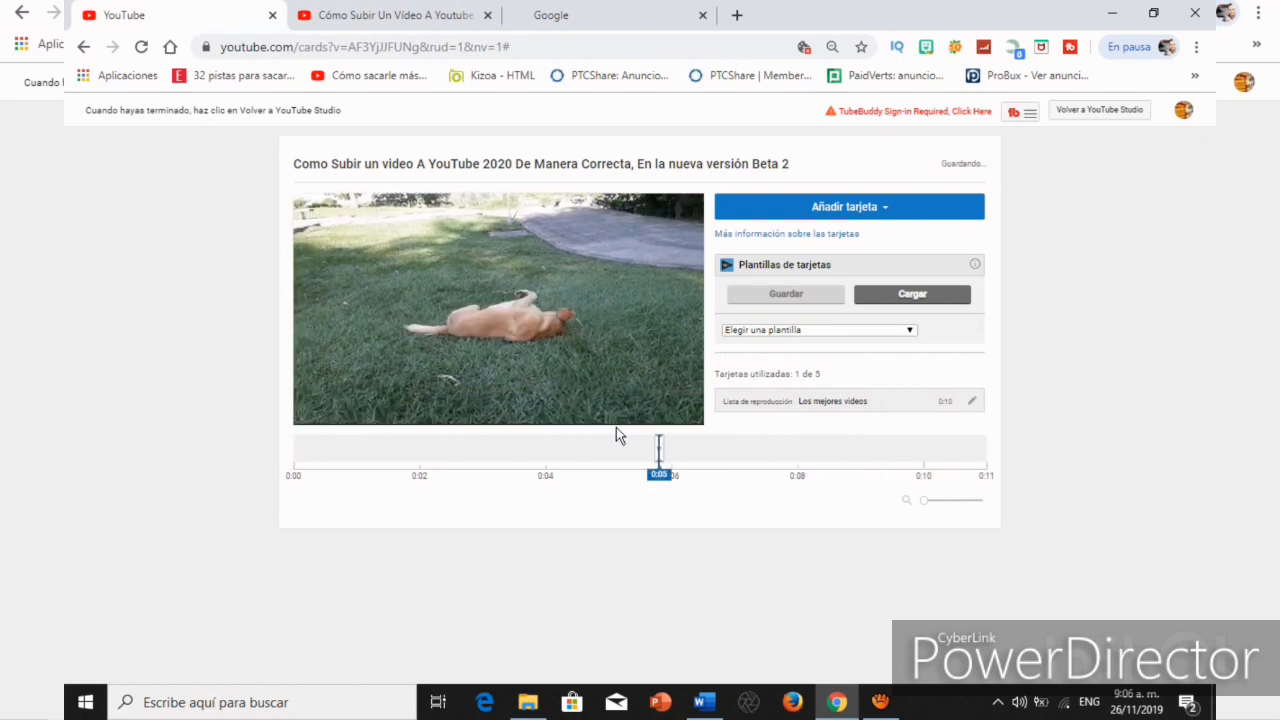
left_click(614, 472)
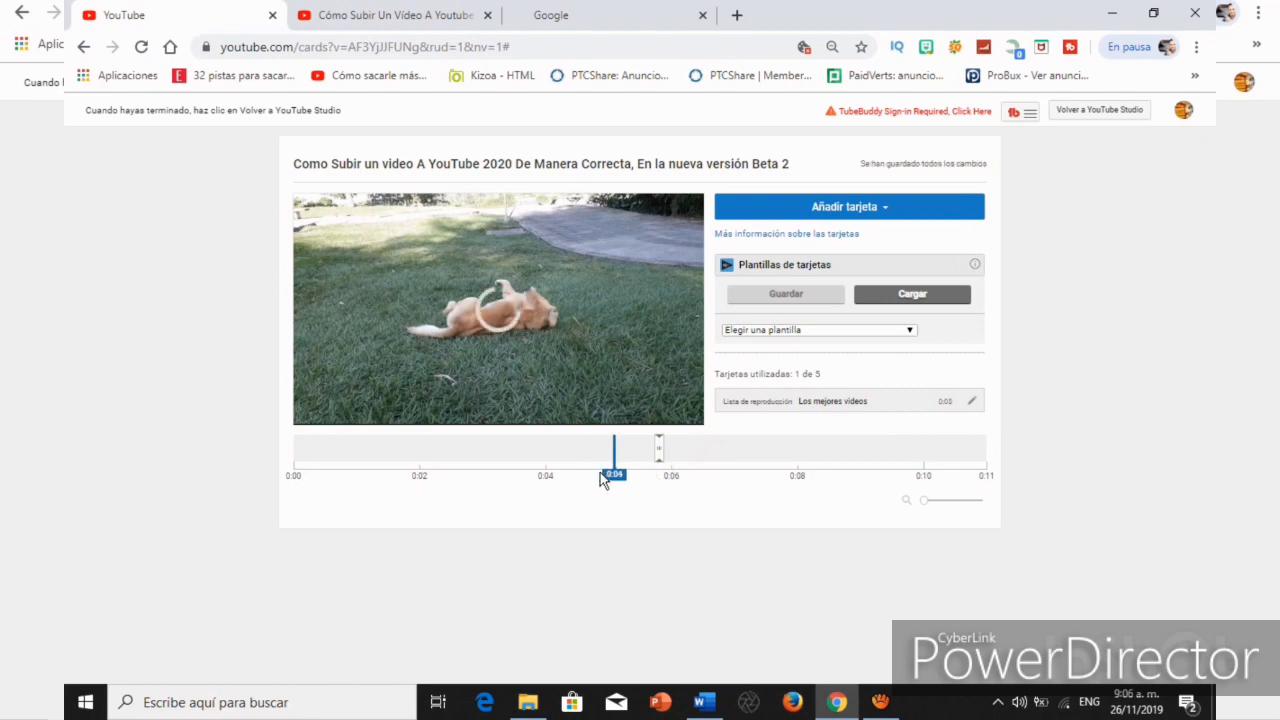
left_click(600, 472)
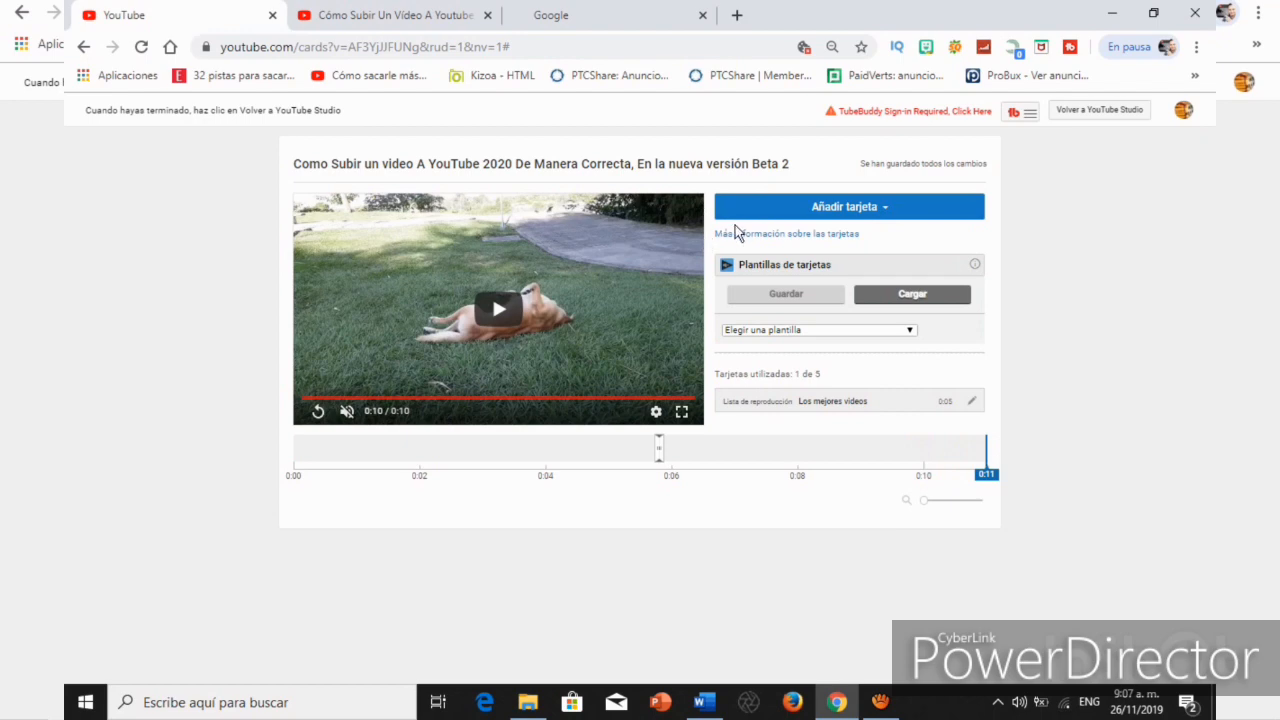
Return from the card editor to YouTube Studio and advance the upload to the visibility stage.
left_click(1099, 111)
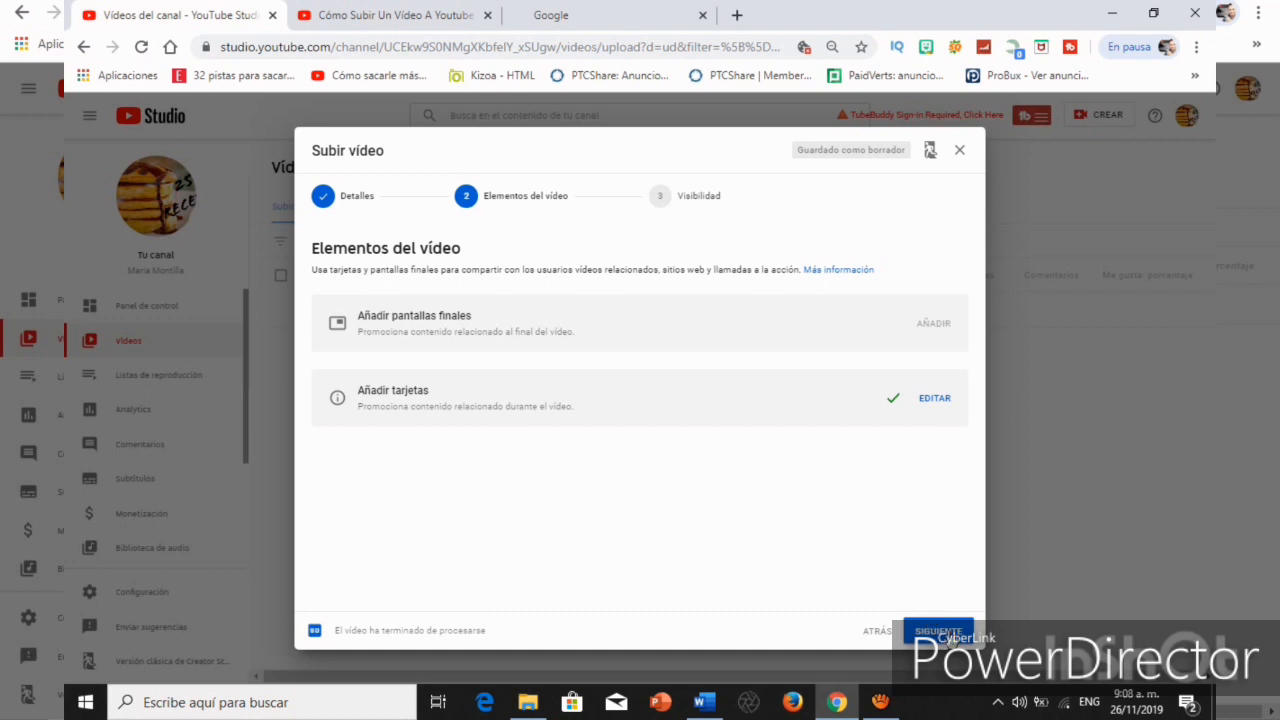
left_click(945, 633)
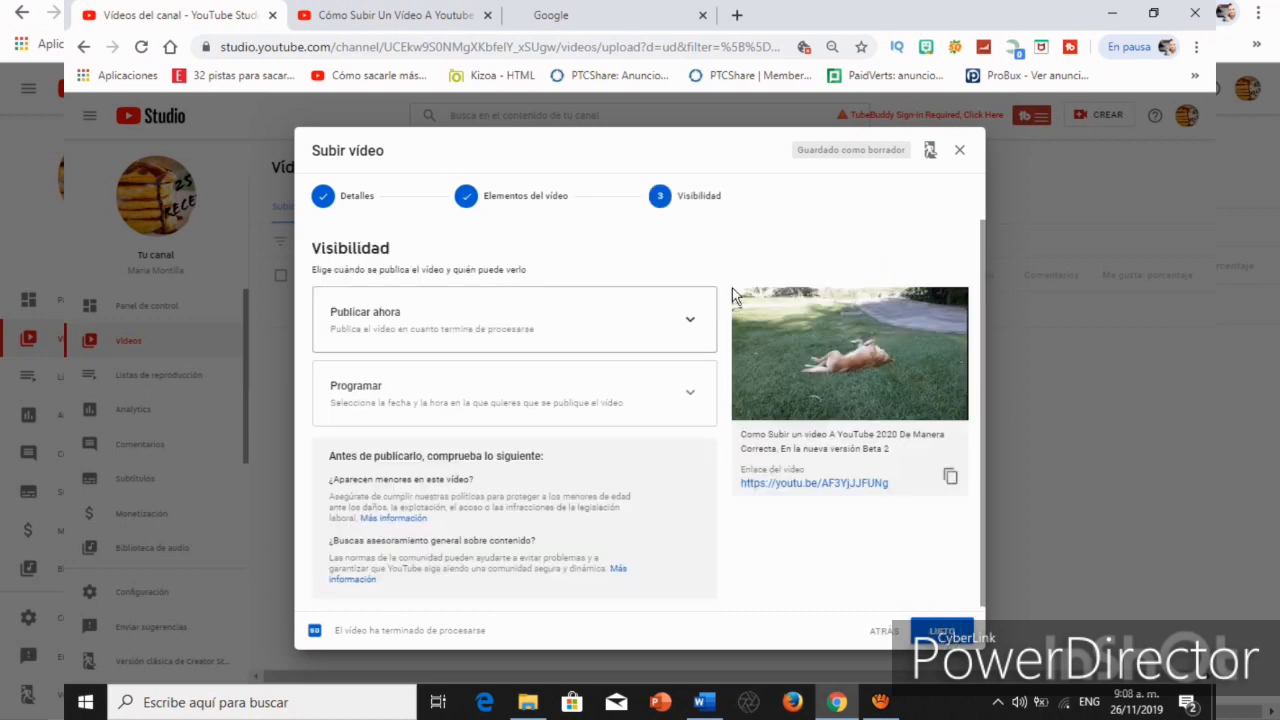
Review the immediate publishing options, schedule the video to become public on 27 nov. 2019 at 0:00, and close the confirmation.
left_click(690, 327)
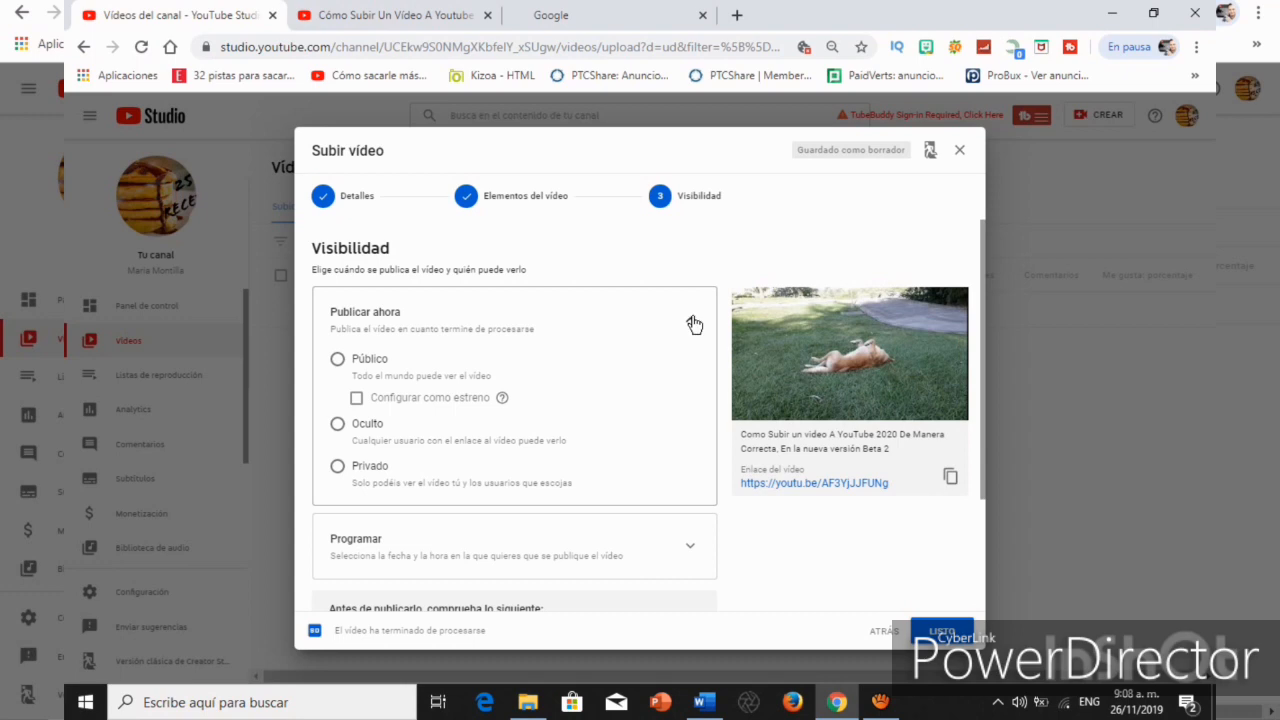
left_click(694, 325)
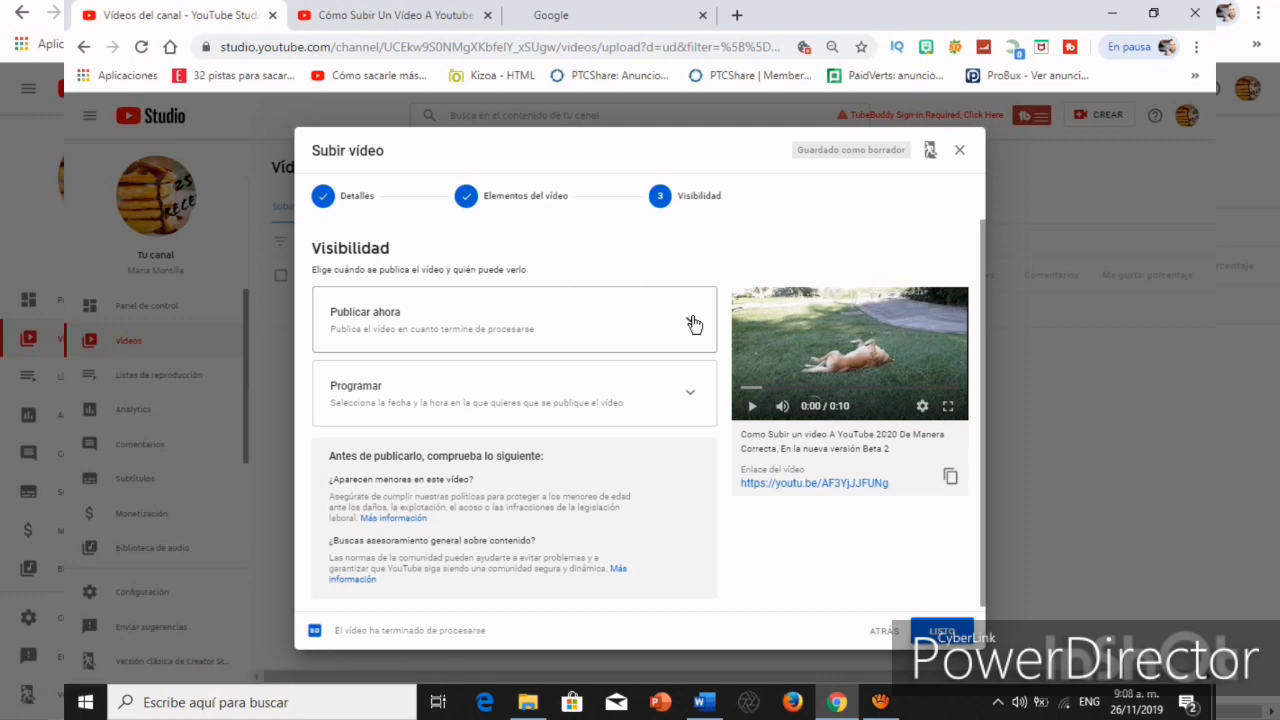
left_click(689, 397)
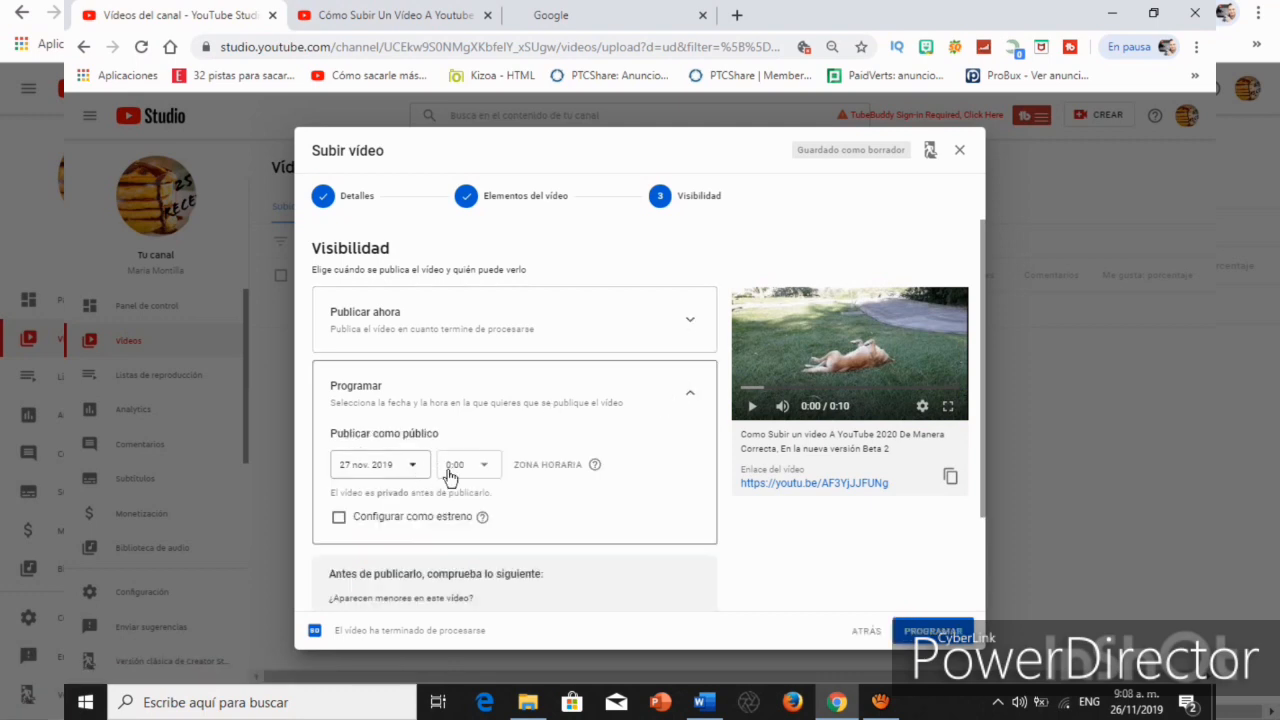
left_click(688, 393)
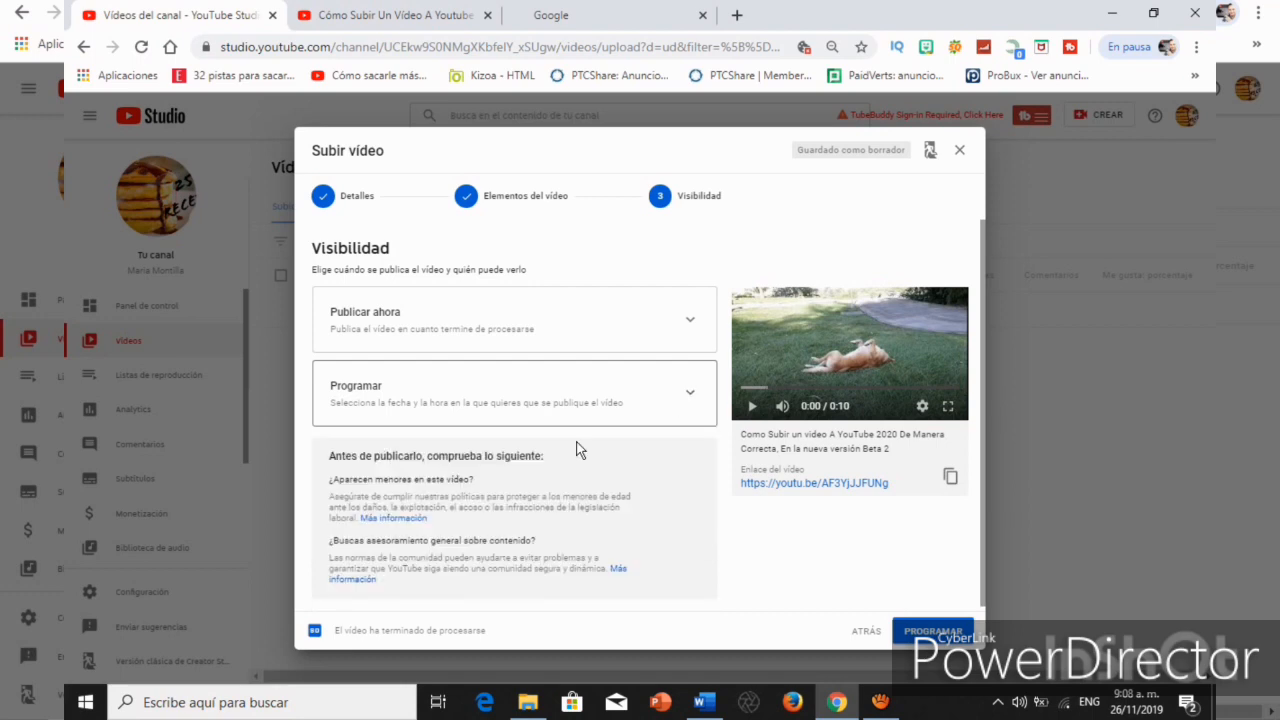
scroll(575, 465, "down", 1)
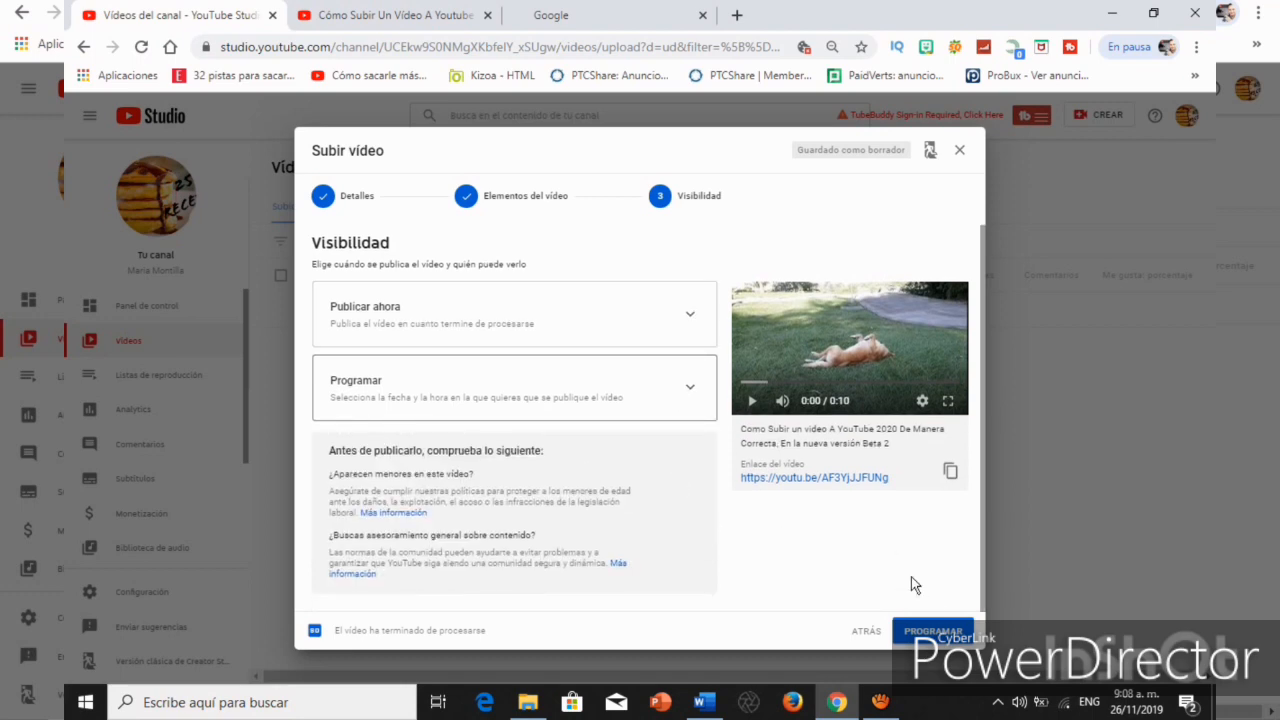
left_click(930, 632)
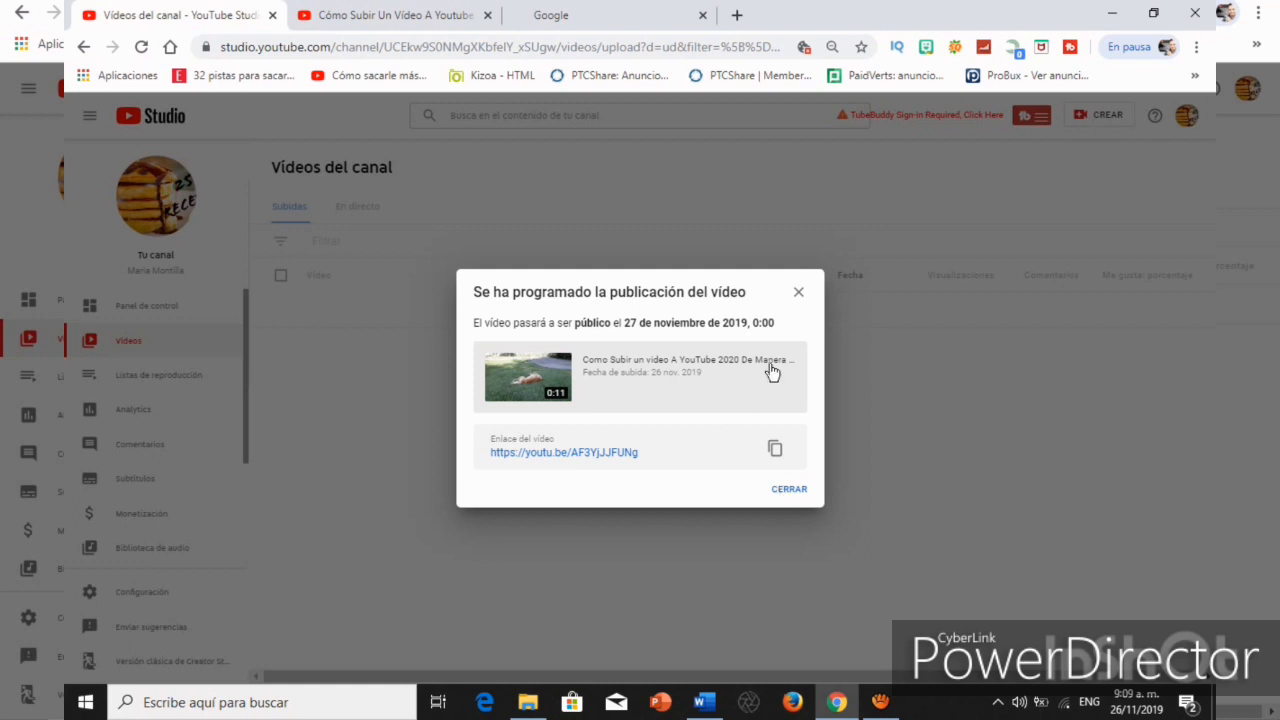
left_click(797, 495)
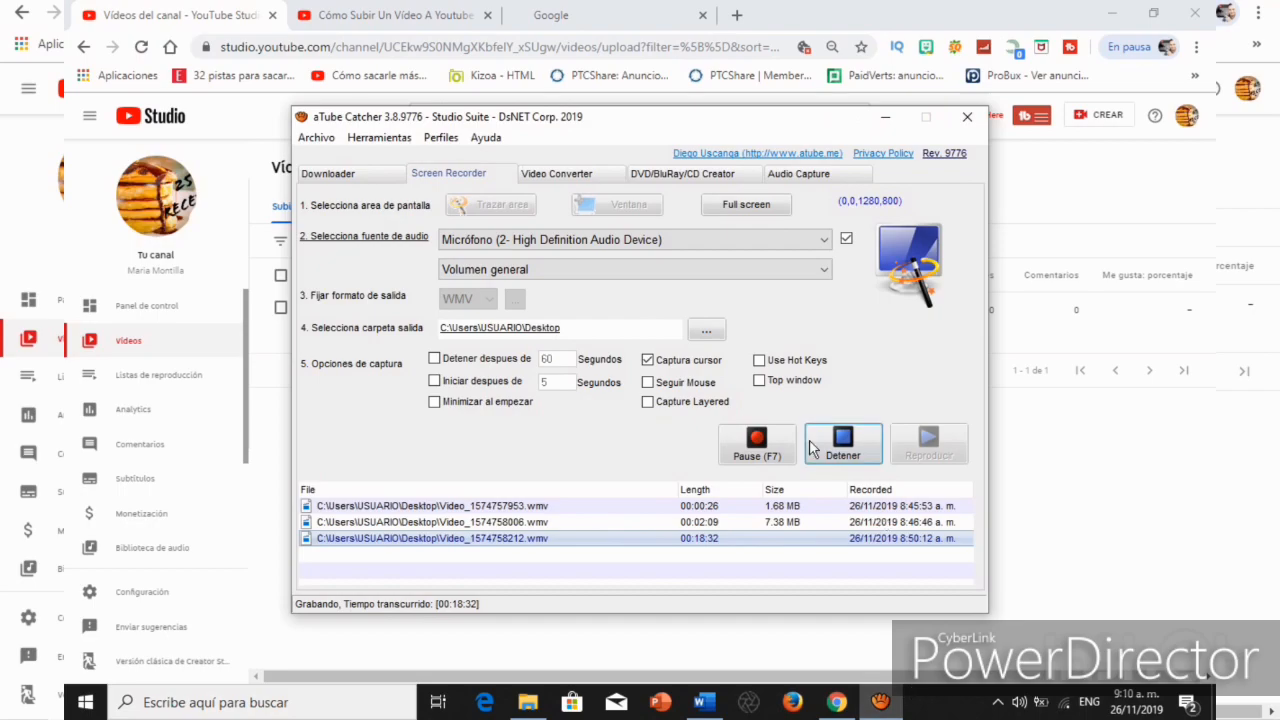
left_click(837, 449)
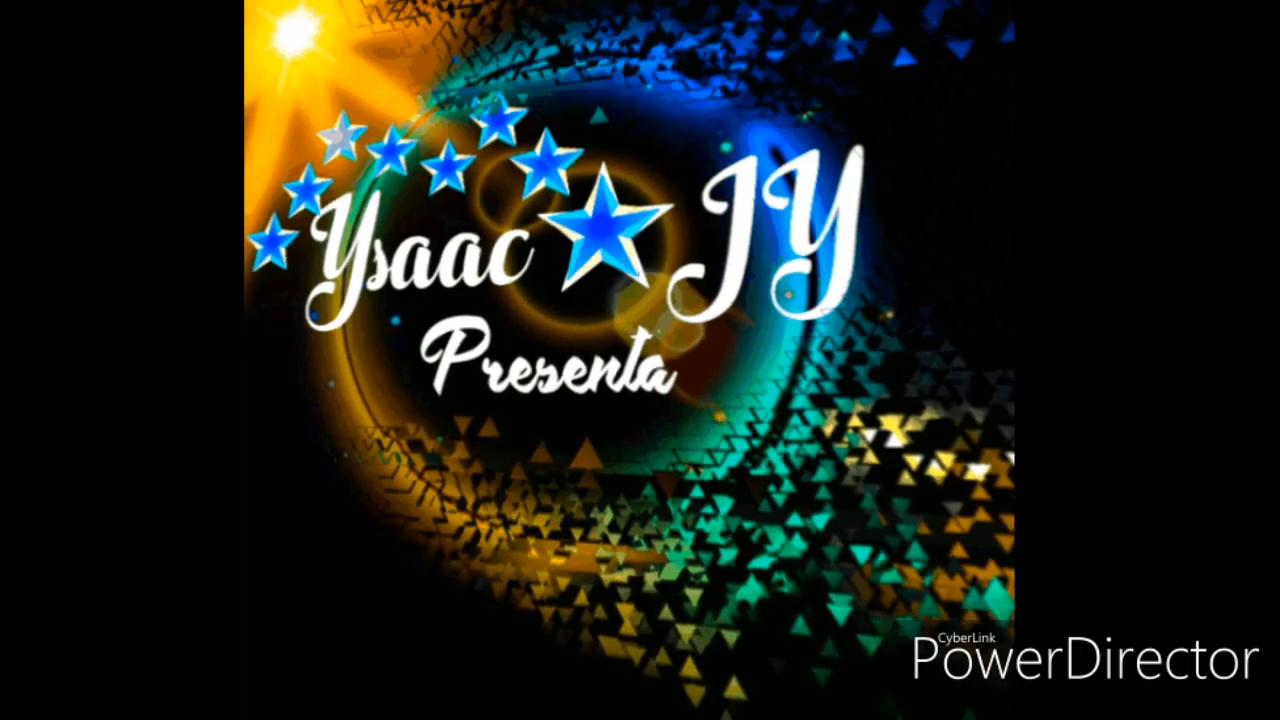